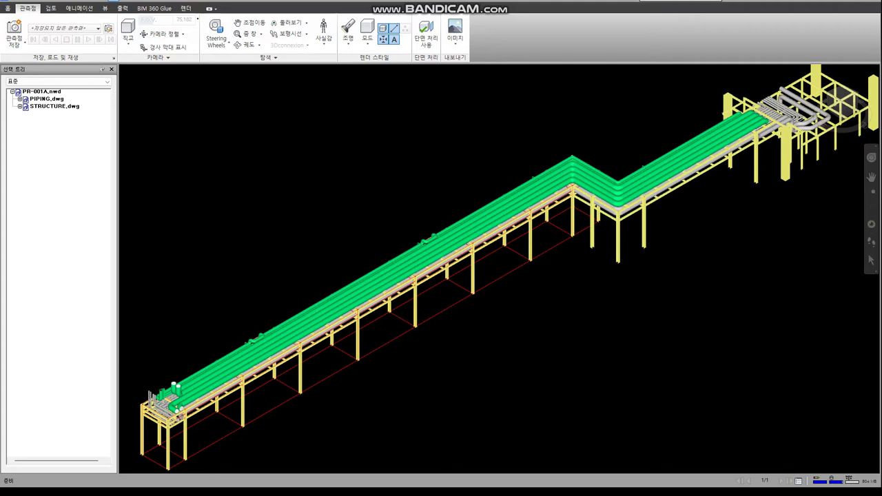
Glance at the first task in the Notepad notes, then switch the ribbon to the Home (홈) tab
{"action": "key", "text": "alt+Tab"}
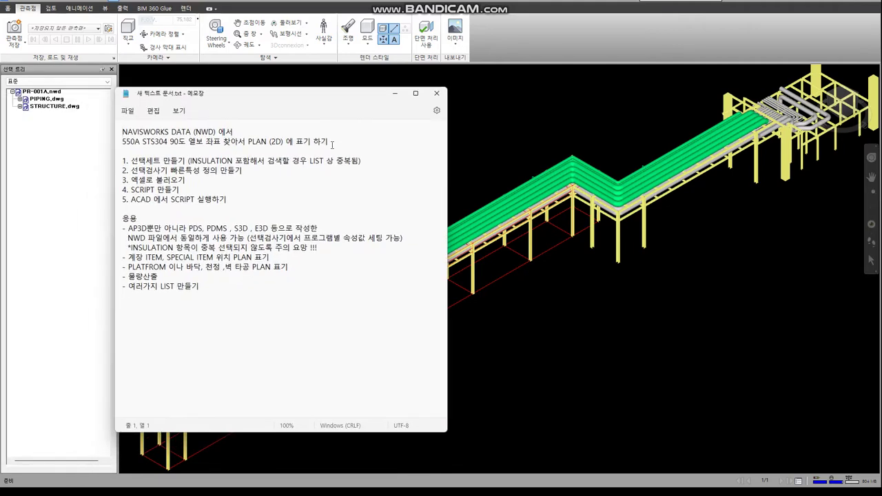
{"action": "left_click_drag", "start_coordinate": [350, 164], "coordinate": [117, 156]}
{"action": "left_click", "coordinate": [262, 166]}
{"action": "key", "text": "alt+Tab"}
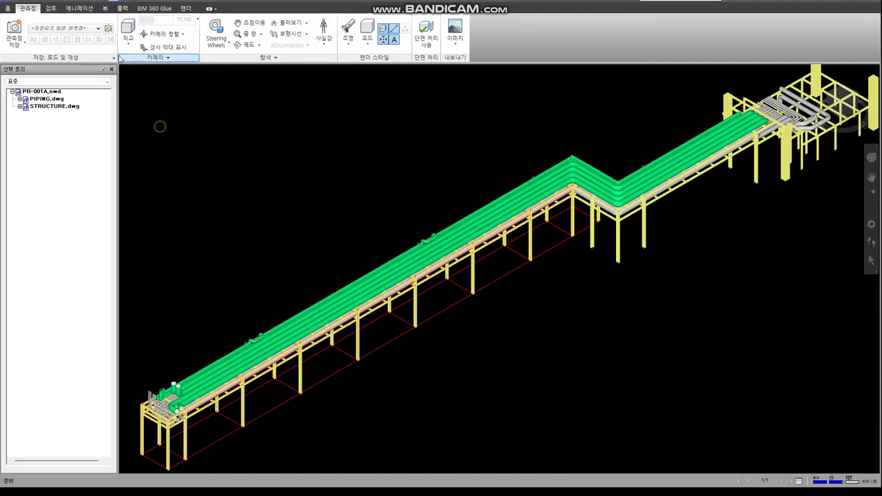
{"action": "key", "text": "alt+h"}
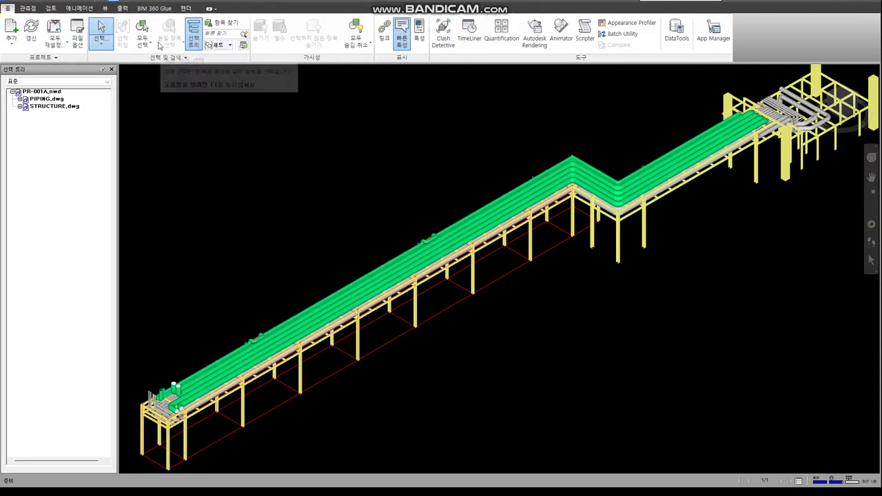
Expand PIPING.dwg and select the FUTURE1, FUTURE2 and P-001 through P-010 layers
{"action": "left_click", "coordinate": [25, 99]}
{"action": "left_click", "coordinate": [20, 98]}
{"action": "left_click", "coordinate": [48, 98]}
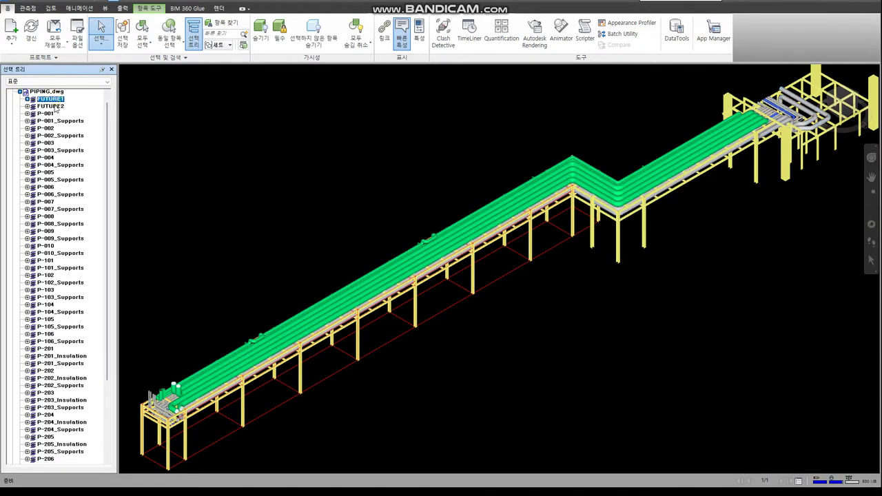
{"action": "left_click", "coordinate": [45, 113], "text": "shift"}
{"action": "left_click", "coordinate": [45, 129], "text": "ctrl"}
{"action": "left_click", "coordinate": [46, 143], "text": "ctrl"}
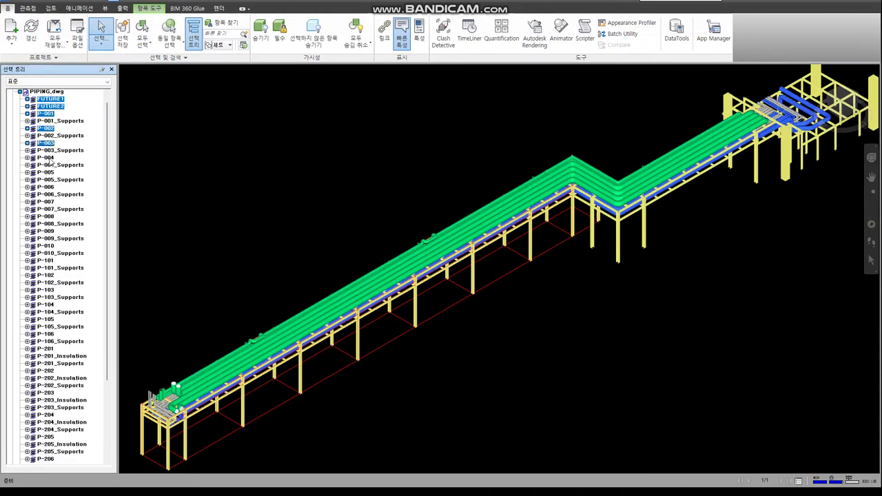
{"action": "left_click", "coordinate": [45, 157], "text": "ctrl"}
{"action": "left_click", "coordinate": [46, 172], "text": "ctrl"}
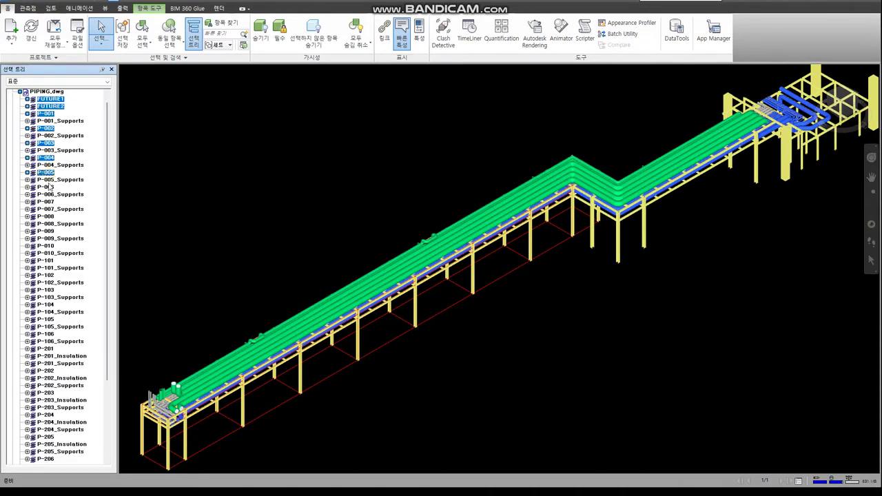
{"action": "left_click", "coordinate": [45, 246], "text": "ctrl"}
{"action": "left_click", "coordinate": [46, 260], "text": "ctrl"}
Add layers P-101 through P-203 to the selection and save it as the PIPING set
{"action": "scroll", "coordinate": [48, 262], "scroll_direction": "down", "scroll_amount": 2}
{"action": "left_click", "coordinate": [46, 187], "text": "ctrl"}
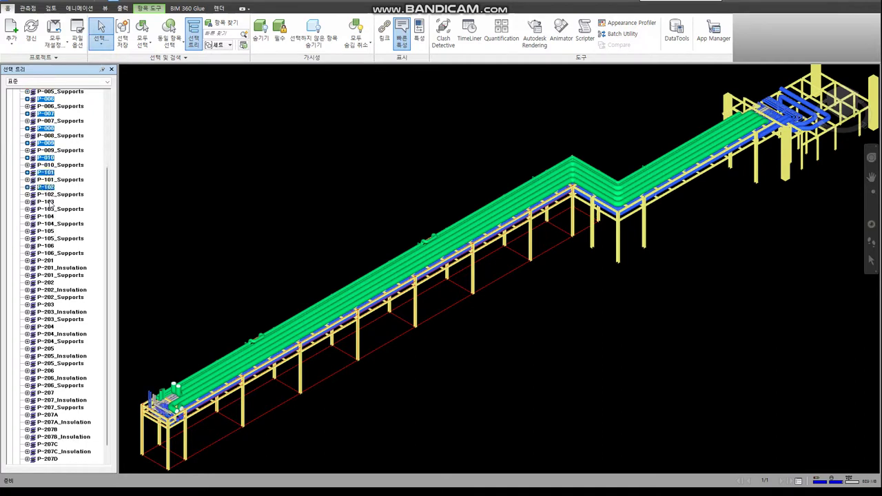
{"action": "left_click", "coordinate": [48, 202], "text": "ctrl"}
{"action": "left_click", "coordinate": [48, 217], "text": "ctrl"}
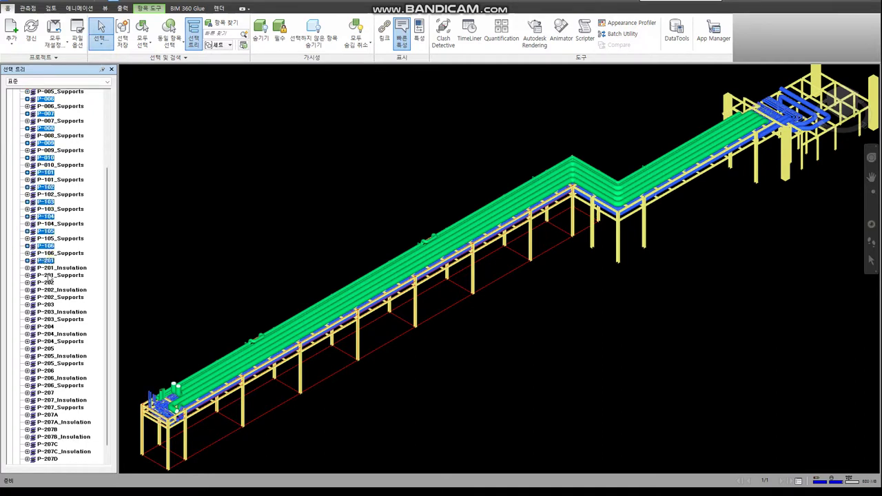
{"action": "left_click", "coordinate": [45, 305], "text": "ctrl"}
{"action": "scroll", "coordinate": [67, 254], "scroll_direction": "down", "scroll_amount": 1}
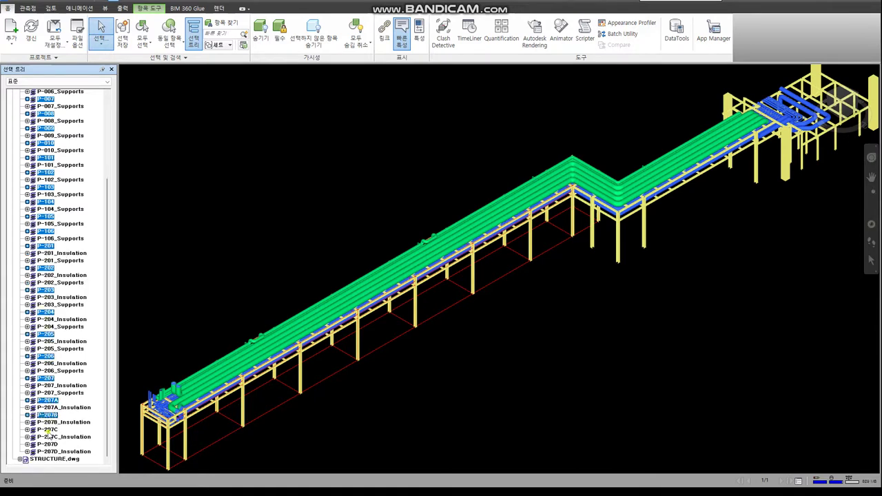
{"action": "scroll", "coordinate": [68, 453], "scroll_direction": "up", "scroll_amount": 5}
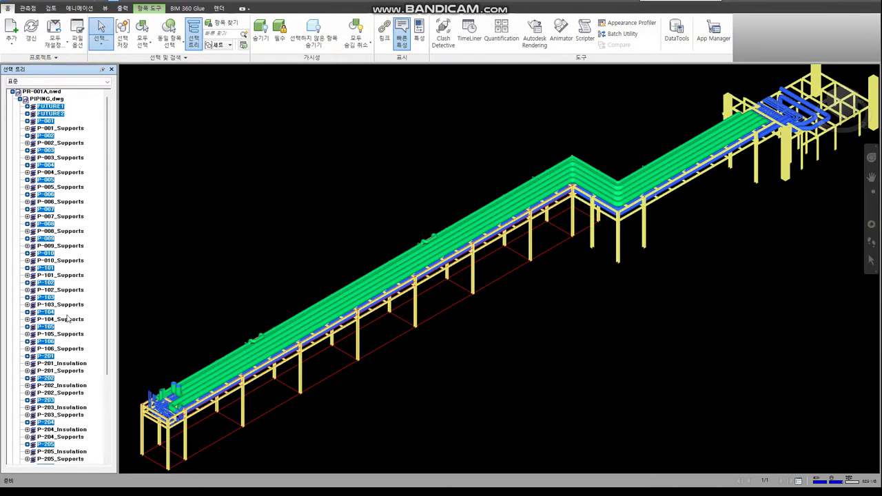
{"action": "left_click", "coordinate": [123, 31]}
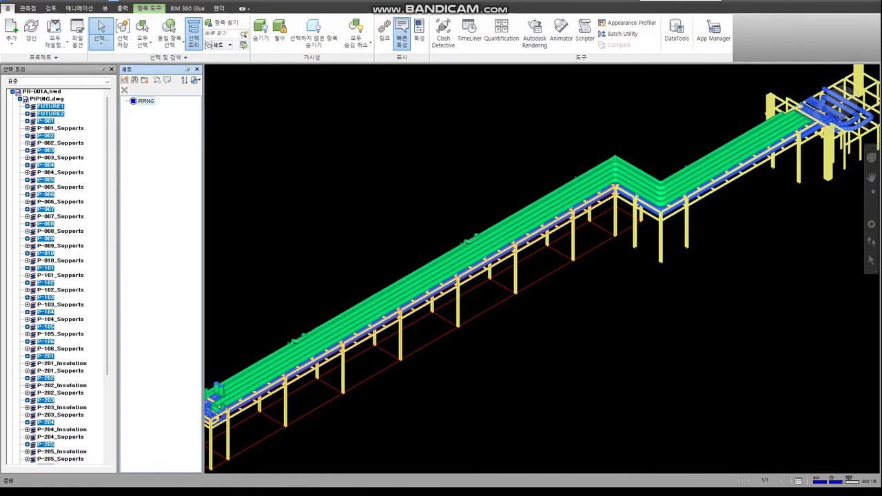
Review the make-a-selection-set step in the task notes
{"action": "key", "text": "alt+Tab"}
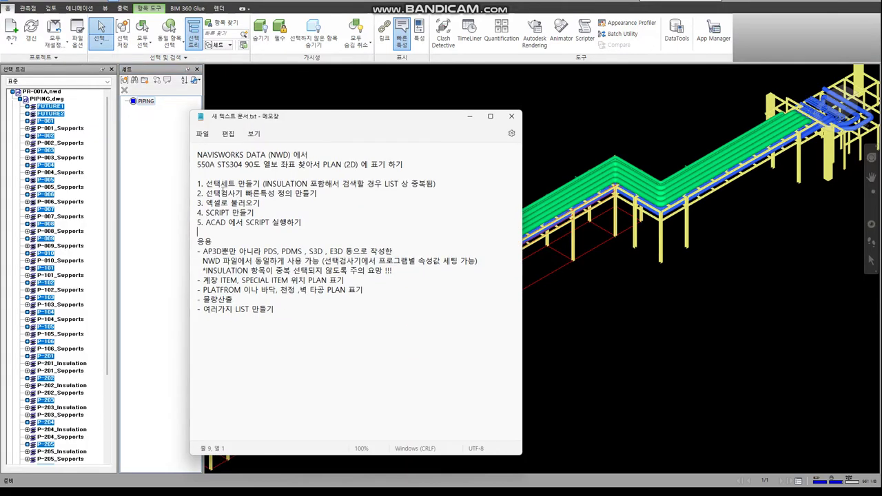
{"action": "left_click_drag", "start_coordinate": [220, 184], "coordinate": [263, 183]}
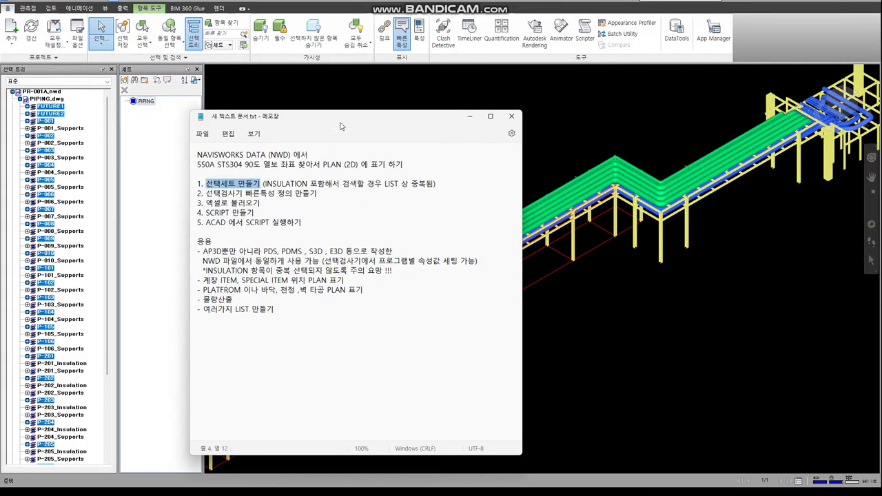
{"action": "key", "text": "alt+Tab"}
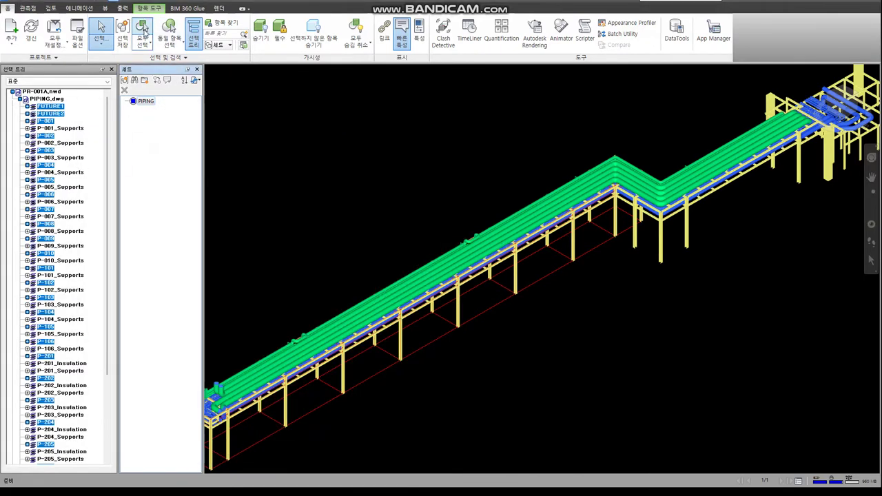
Open Find Items and limit the search to the PIPING set
{"action": "left_click", "coordinate": [221, 23]}
{"action": "left_click", "coordinate": [283, 149]}
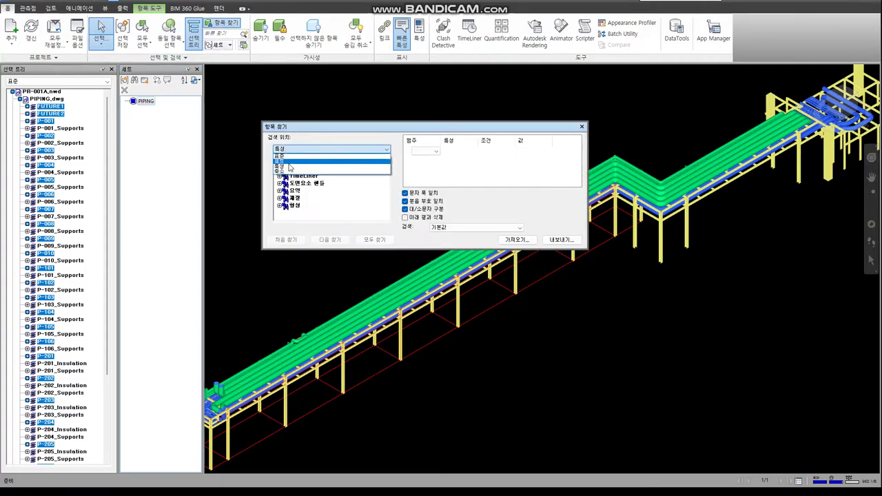
{"action": "left_click", "coordinate": [289, 178]}
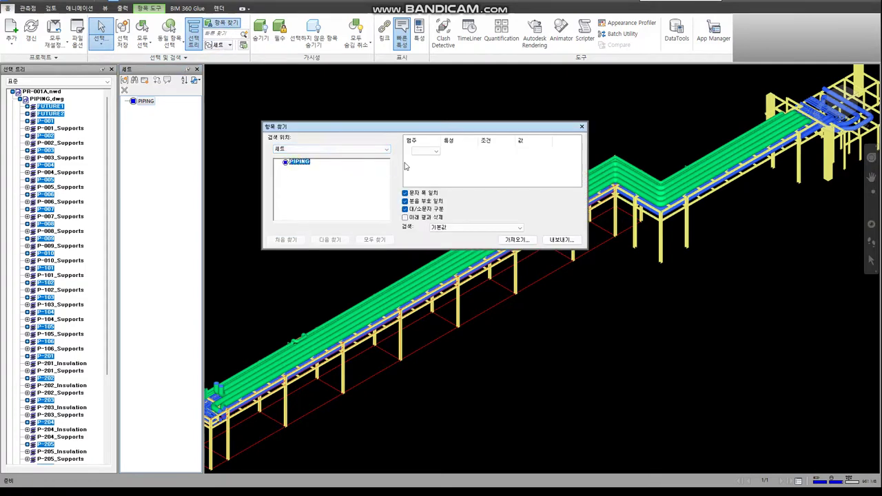
{"action": "left_click", "coordinate": [427, 150]}
Add the search condition AutoCad Status = New
{"action": "left_click", "coordinate": [422, 159]}
{"action": "left_click", "coordinate": [462, 151]}
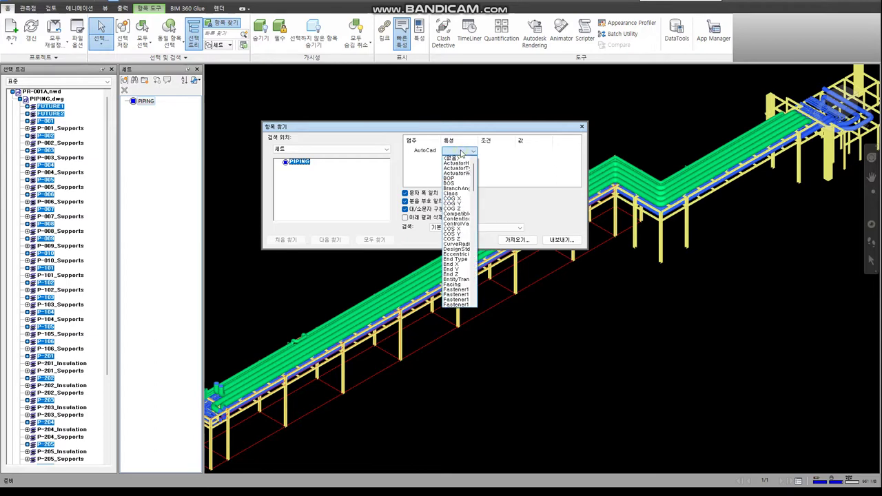
{"action": "scroll", "coordinate": [458, 207], "scroll_direction": "down", "scroll_amount": 5}
{"action": "scroll", "coordinate": [458, 241], "scroll_direction": "down", "scroll_amount": 5}
{"action": "scroll", "coordinate": [462, 262], "scroll_direction": "down", "scroll_amount": 5}
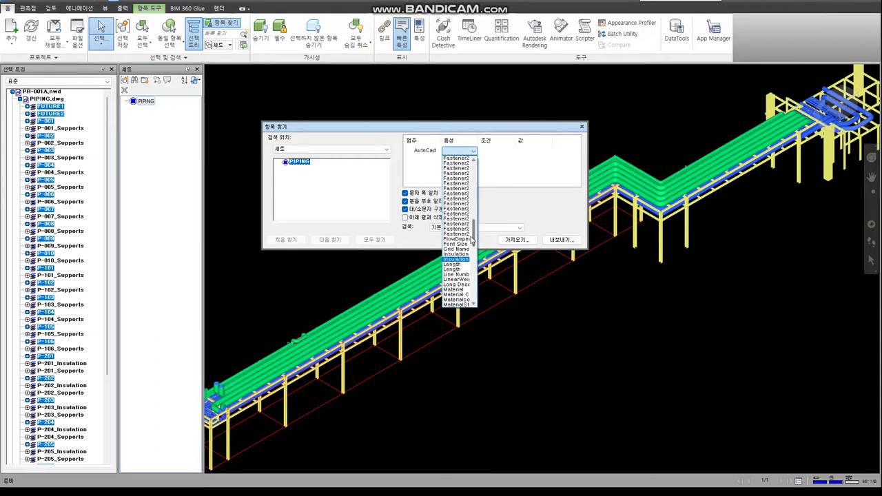
{"action": "left_click_drag", "start_coordinate": [474, 239], "coordinate": [476, 290]}
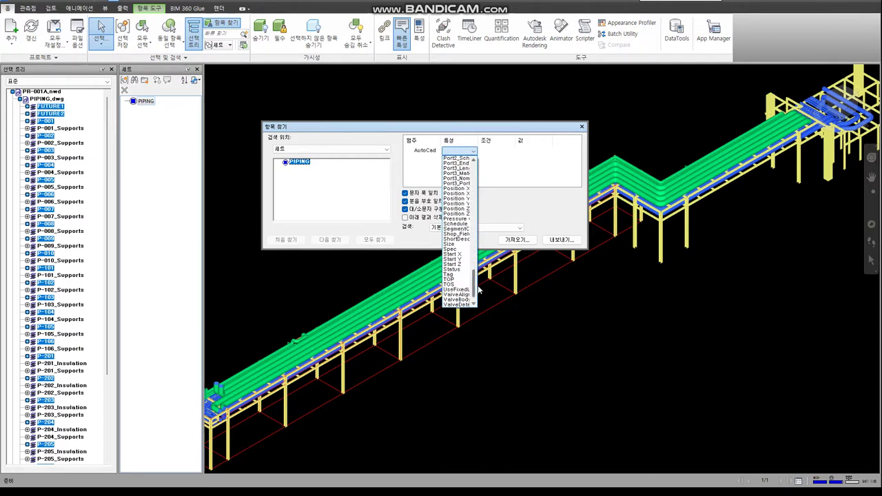
{"action": "left_click", "coordinate": [459, 269]}
{"action": "left_click", "coordinate": [497, 151]}
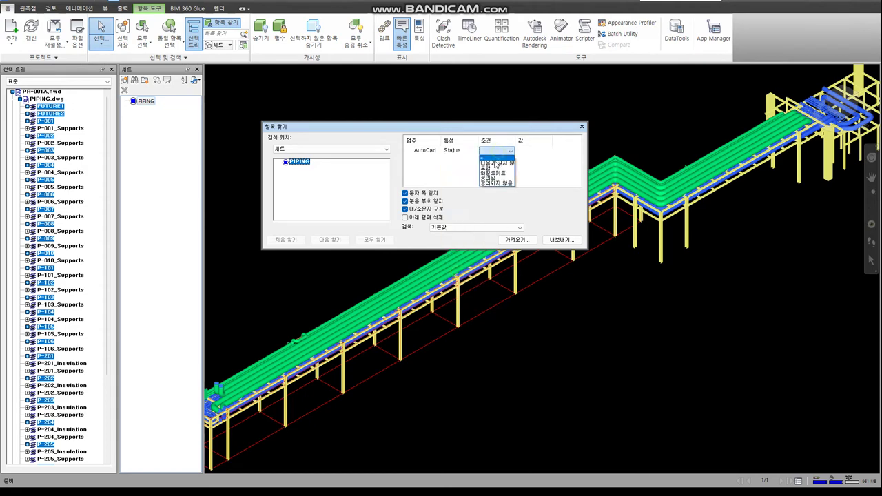
{"action": "left_click", "coordinate": [496, 155]}
{"action": "left_click", "coordinate": [537, 151]}
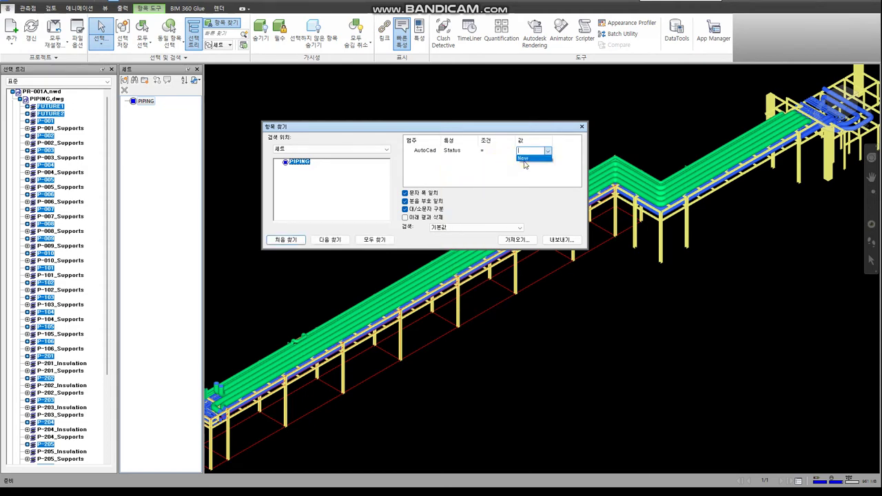
{"action": "left_click", "coordinate": [525, 158]}
Find all items in the PIPING set with Status New
{"action": "left_click", "coordinate": [373, 240]}
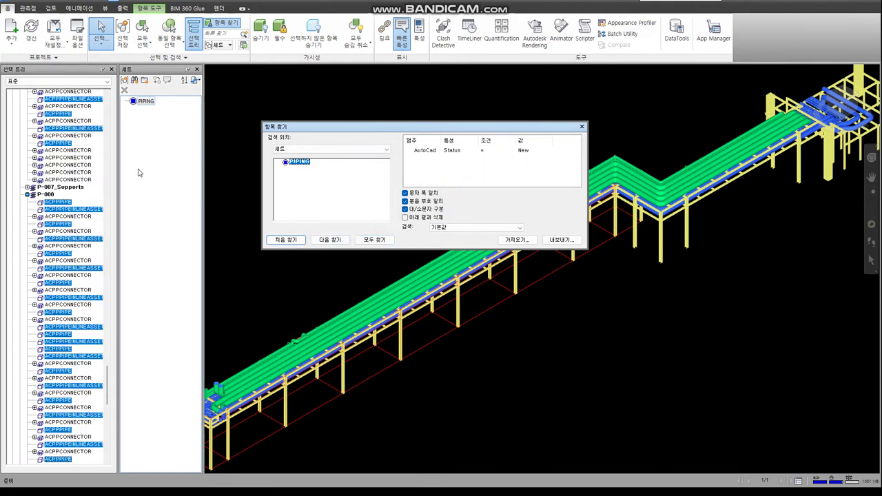
{"action": "scroll", "coordinate": [72, 276], "scroll_direction": "up", "scroll_amount": 10}
{"action": "scroll", "coordinate": [69, 265], "scroll_direction": "up", "scroll_amount": 10}
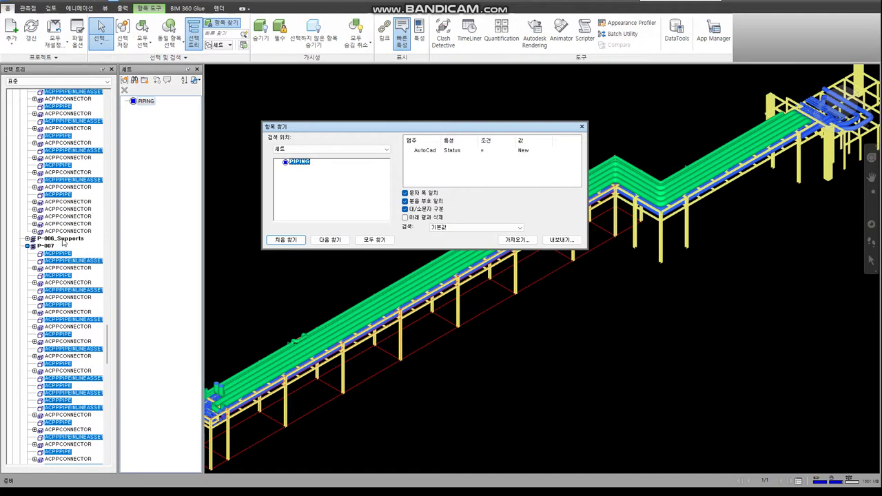
{"action": "scroll", "coordinate": [63, 249], "scroll_direction": "up", "scroll_amount": 10}
{"action": "scroll", "coordinate": [58, 230], "scroll_direction": "up", "scroll_amount": 10}
{"action": "scroll", "coordinate": [58, 229], "scroll_direction": "up", "scroll_amount": 9}
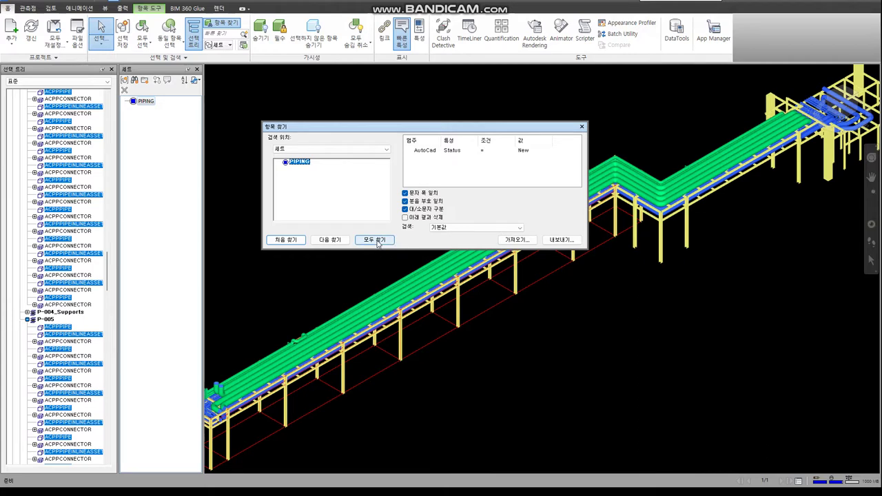
Save the found New-status items as a set named PIPING-NEW
{"action": "left_click", "coordinate": [123, 31]}
{"action": "type", "text": "PIPING-NEW"}
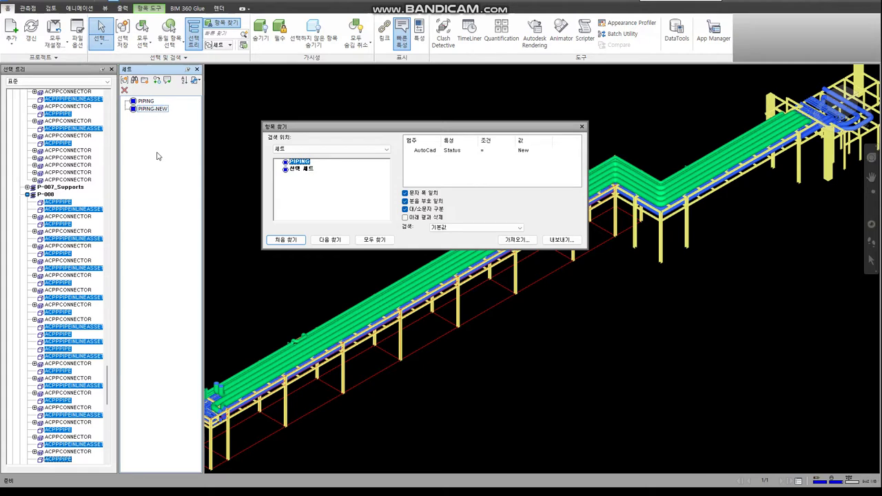
{"action": "key", "text": "Return"}
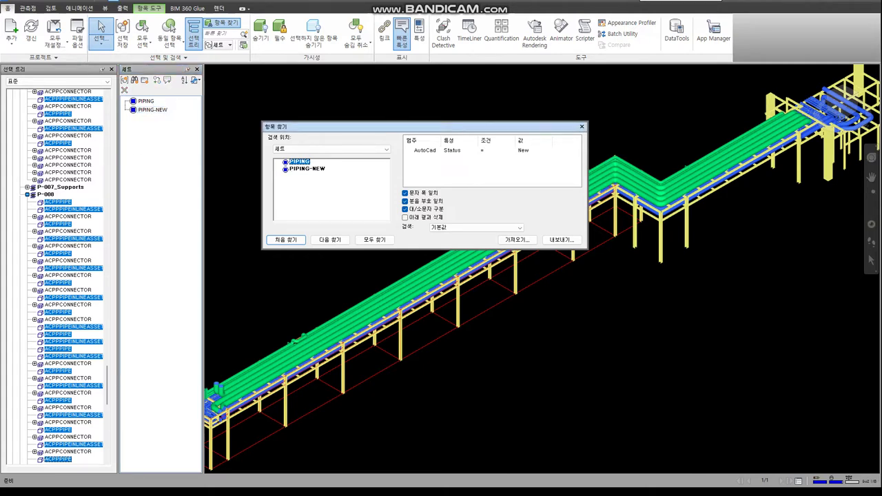
{"action": "left_click", "coordinate": [28, 195]}
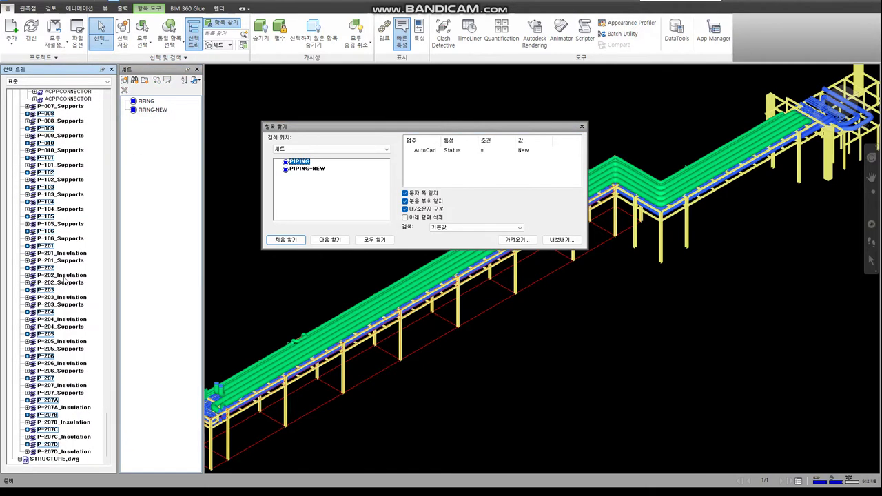
Close Find Items, view the PIPING-NEW set in the model, and reopen Find Items on the standard tree
{"action": "left_click", "coordinate": [582, 127]}
{"action": "left_click", "coordinate": [154, 112]}
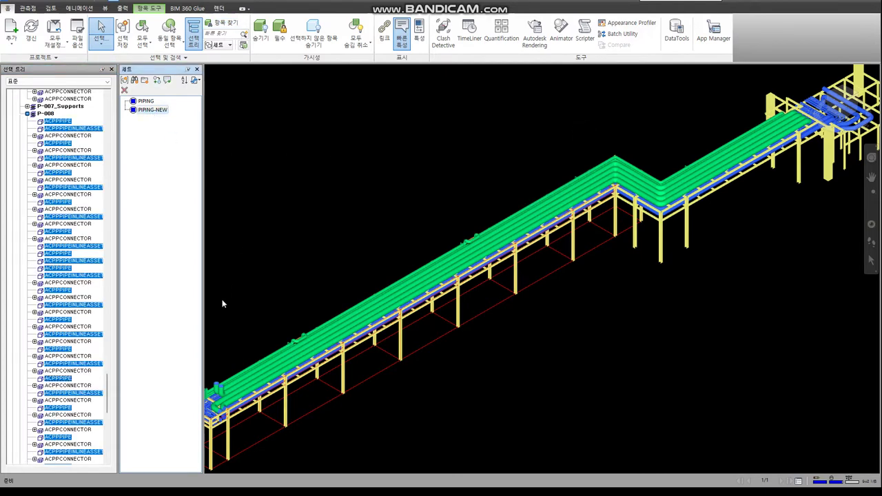
{"action": "scroll", "coordinate": [254, 393], "scroll_direction": "up", "scroll_amount": 2}
{"action": "scroll", "coordinate": [282, 338], "scroll_direction": "up", "scroll_amount": 2}
{"action": "scroll", "coordinate": [282, 338], "scroll_direction": "up", "scroll_amount": 3}
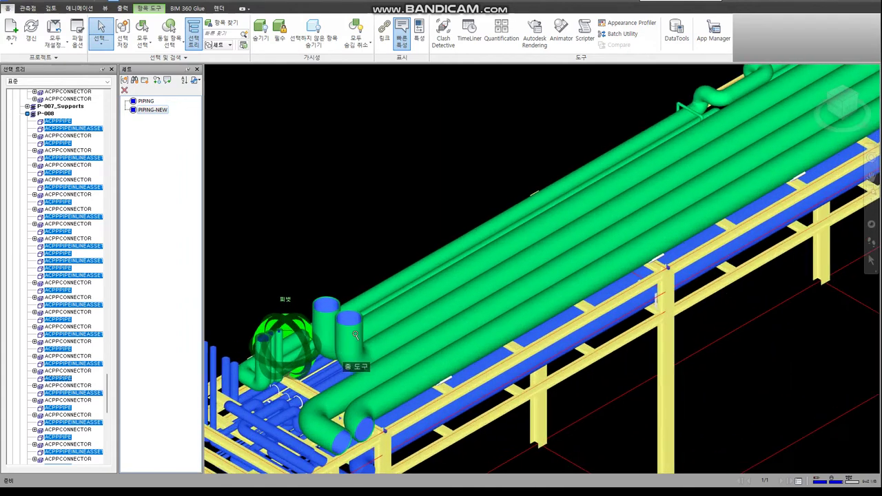
{"action": "left_click", "coordinate": [99, 28]}
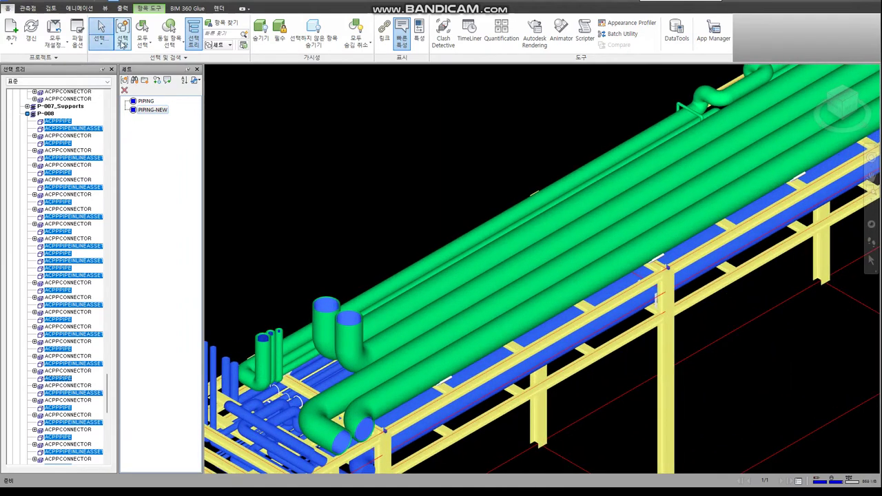
{"action": "left_click", "coordinate": [222, 23]}
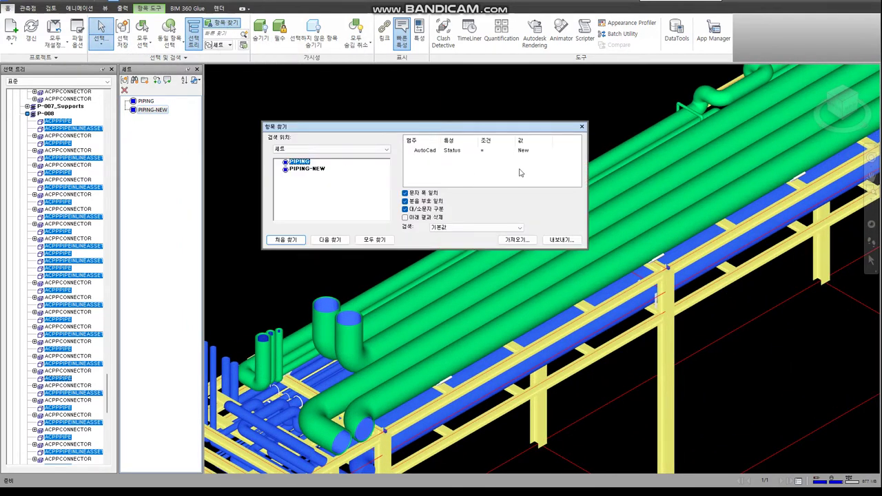
{"action": "left_click", "coordinate": [331, 149]}
Find every PIPING.dwg item whose Item Name contains _In
{"action": "left_click", "coordinate": [324, 157]}
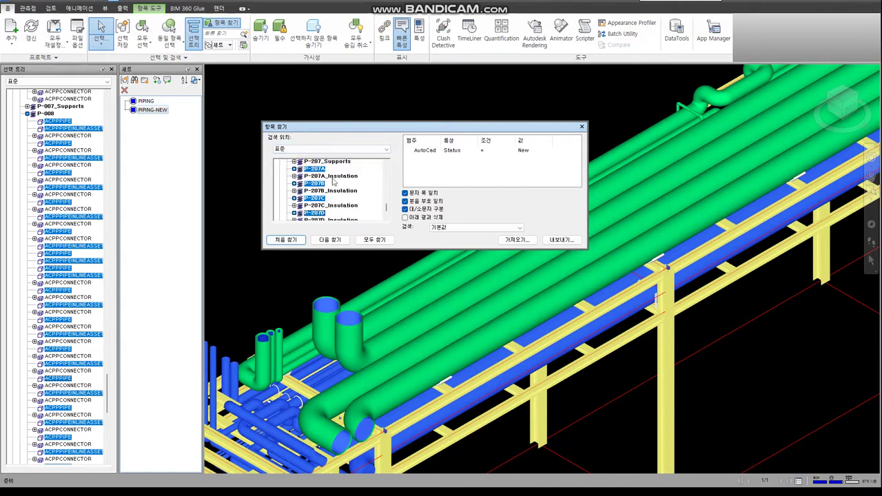
{"action": "left_click_drag", "start_coordinate": [386, 208], "coordinate": [388, 166]}
{"action": "left_click", "coordinate": [319, 169]}
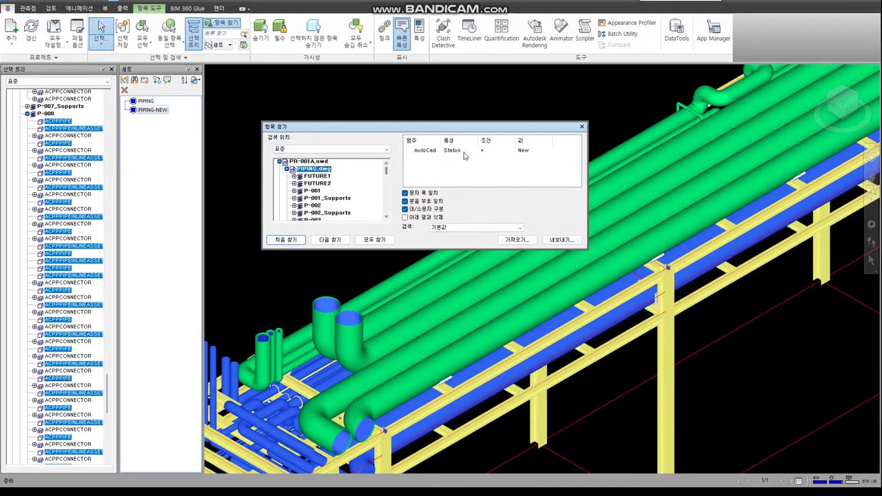
{"action": "left_click", "coordinate": [426, 151]}
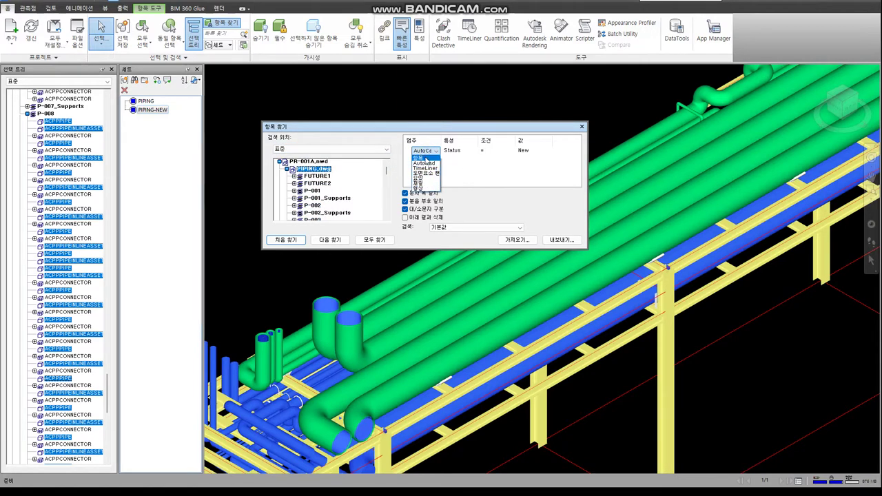
{"action": "left_click", "coordinate": [424, 160]}
{"action": "left_click", "coordinate": [470, 153]}
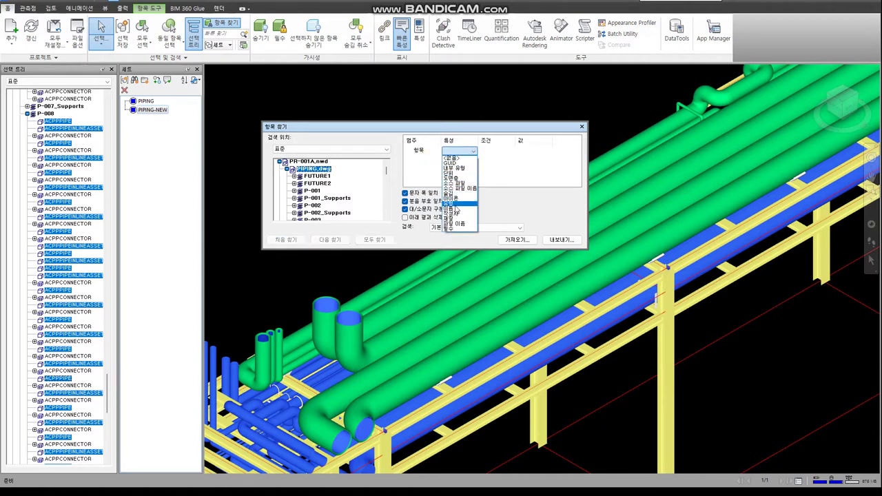
{"action": "left_click", "coordinate": [455, 206]}
{"action": "left_click", "coordinate": [510, 151]}
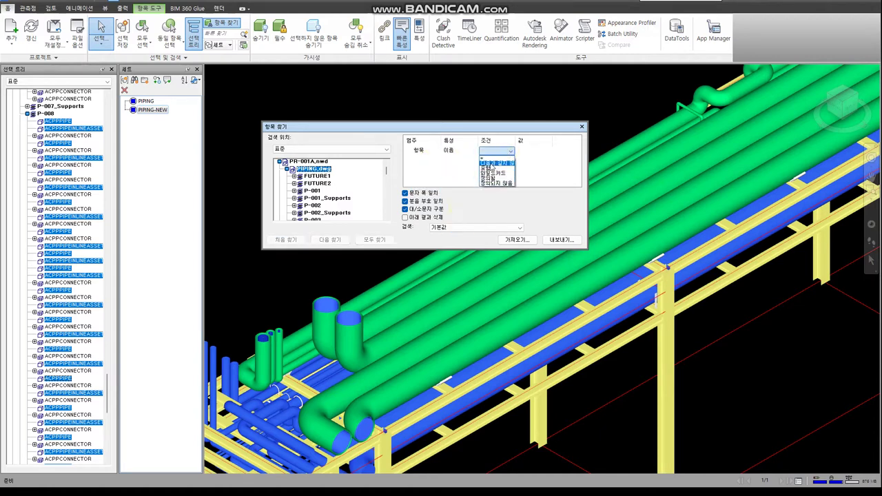
{"action": "left_click", "coordinate": [493, 171]}
{"action": "type", "text": "J"}
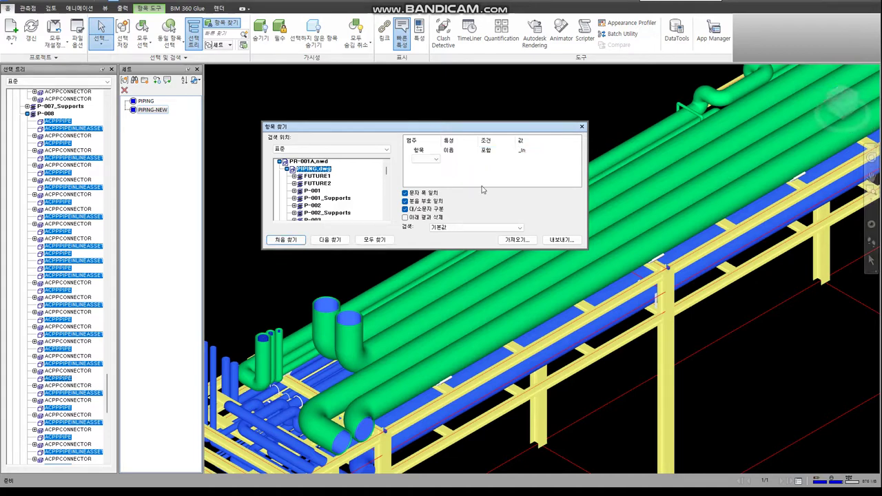
{"action": "left_click", "coordinate": [373, 241]}
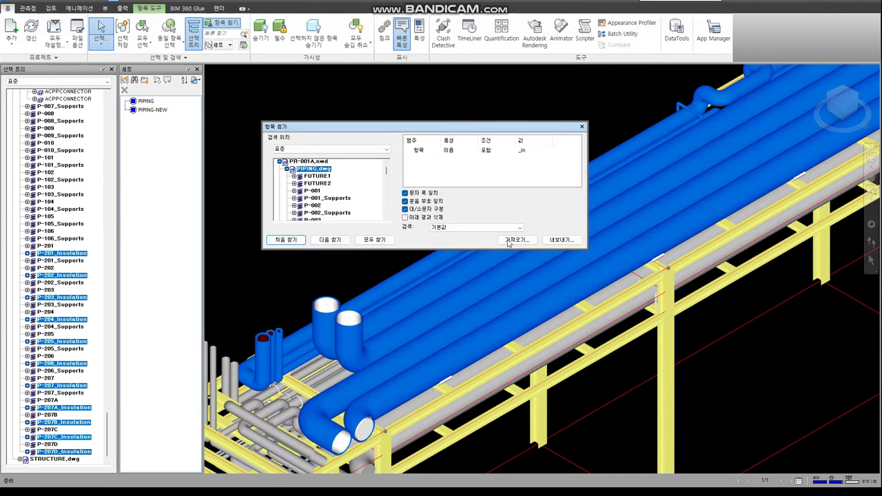
Save the found items as an 'Insulation' set and hide them
{"action": "left_click", "coordinate": [123, 38]}
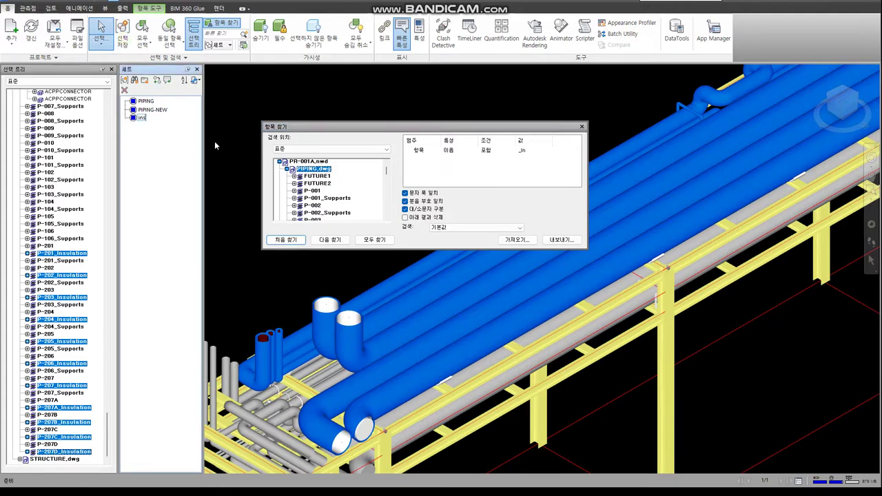
{"action": "type", "text": "Insulation"}
{"action": "key", "text": "Return"}
{"action": "left_click", "coordinate": [582, 126]}
{"action": "left_click", "coordinate": [146, 110]}
{"action": "left_click", "coordinate": [145, 120]}
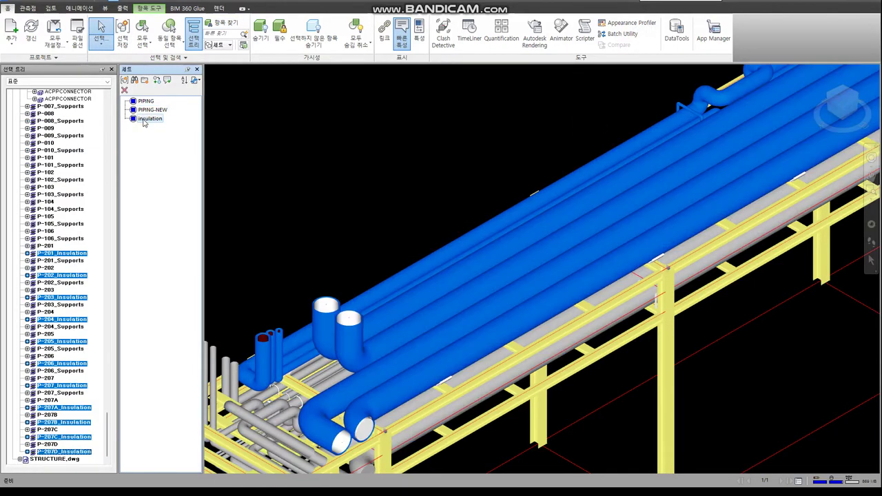
{"action": "right_click", "coordinate": [145, 120]}
{"action": "left_click", "coordinate": [164, 180]}
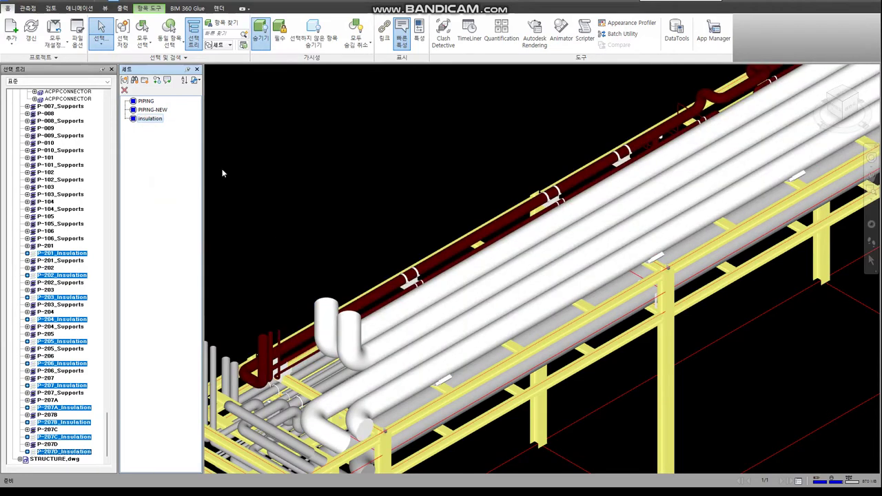
Review the PIPING-NEW set in the model, then clear the selection and pan the rack view
{"action": "left_click", "coordinate": [150, 111]}
{"action": "scroll", "coordinate": [572, 317], "scroll_direction": "down", "scroll_amount": 3}
{"action": "scroll", "coordinate": [657, 267], "scroll_direction": "down", "scroll_amount": 2}
{"action": "scroll", "coordinate": [498, 291], "scroll_direction": "up", "scroll_amount": 2}
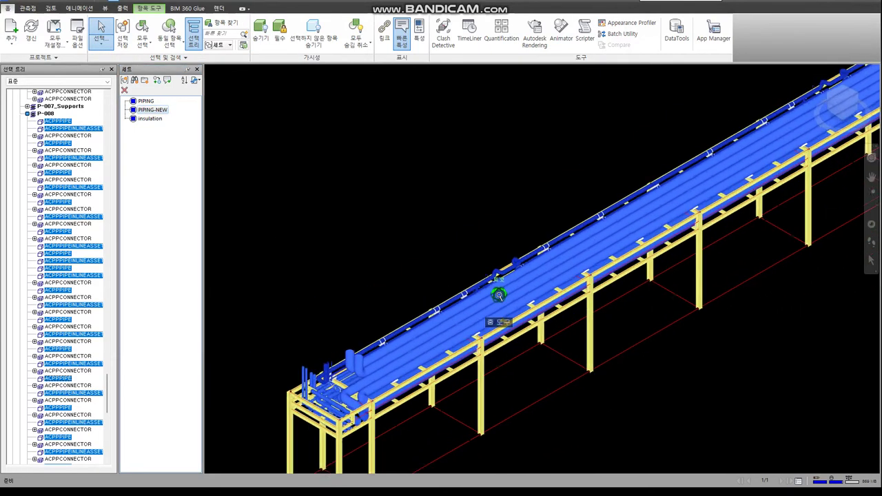
{"action": "scroll", "coordinate": [388, 290], "scroll_direction": "up", "scroll_amount": 2}
{"action": "scroll", "coordinate": [354, 253], "scroll_direction": "up", "scroll_amount": 2}
{"action": "scroll", "coordinate": [322, 205], "scroll_direction": "up", "scroll_amount": 2}
{"action": "left_click", "coordinate": [321, 205]}
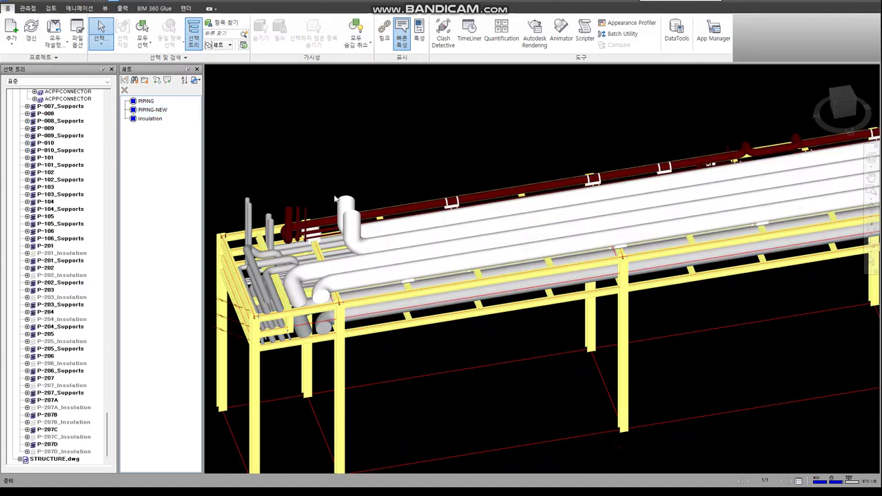
{"action": "middle_click_drag", "start_coordinate": [321, 205], "coordinate": [380, 211]}
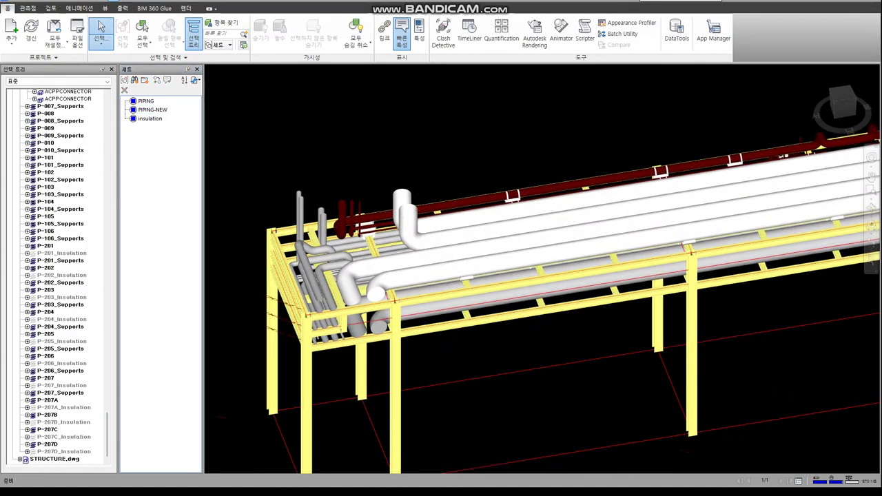
Check the quick-property definition task in the notes
{"action": "key", "text": "alt+Tab"}
{"action": "left_click_drag", "start_coordinate": [186, 171], "coordinate": [296, 171]}
{"action": "key", "text": "alt+Tab"}
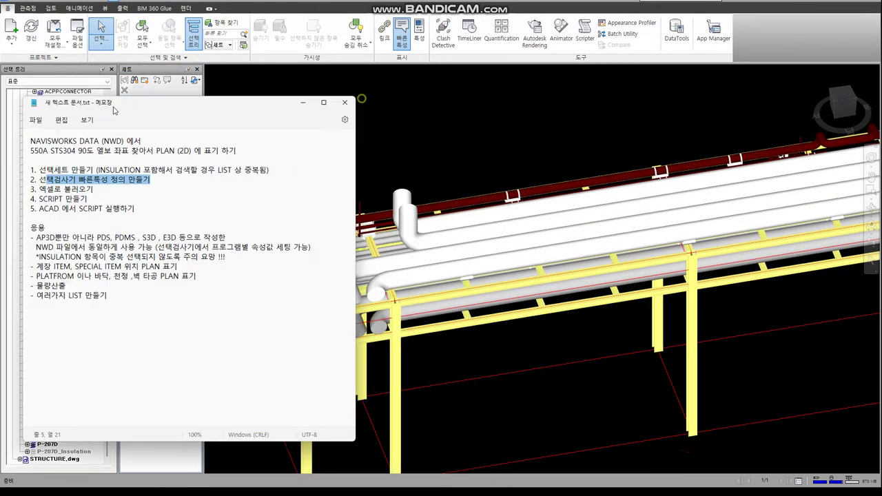
{"action": "left_click", "coordinate": [242, 45]}
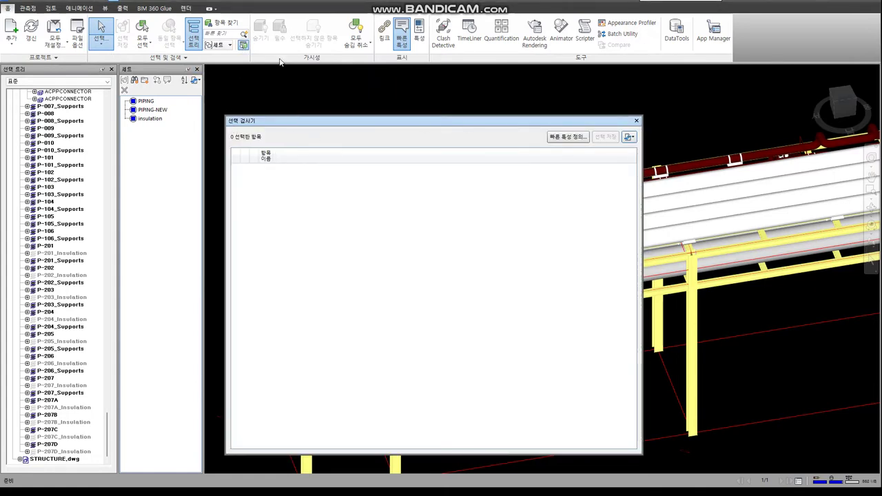
{"action": "left_click", "coordinate": [568, 137]}
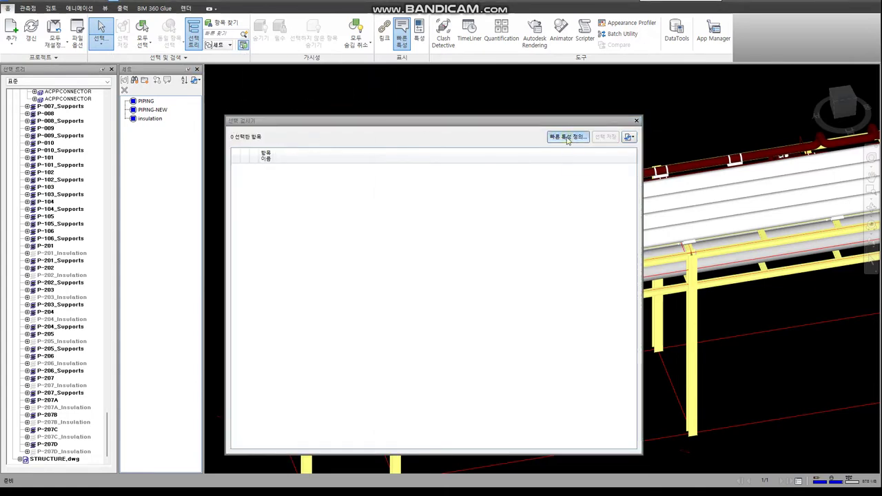
{"action": "left_click", "coordinate": [490, 376]}
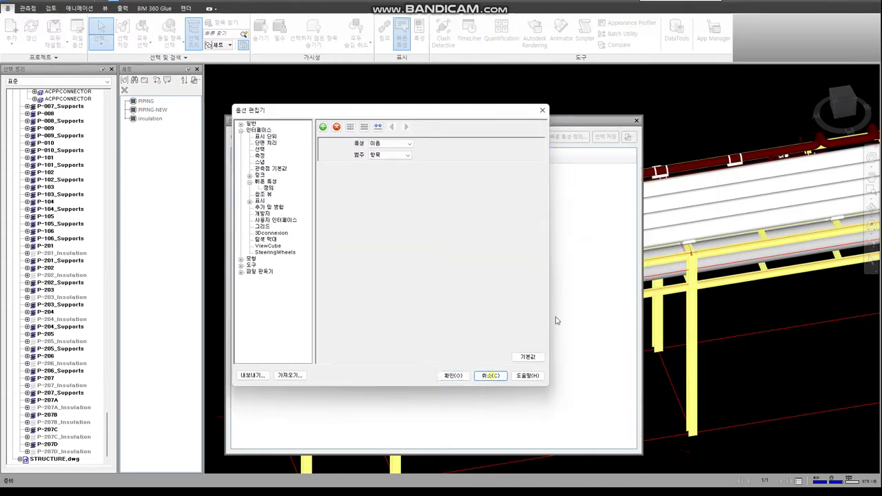
Select a P-203 ELBOW 90 SR fitting, show its Properties, and reopen the Selection Inspector
{"action": "left_click", "coordinate": [637, 122]}
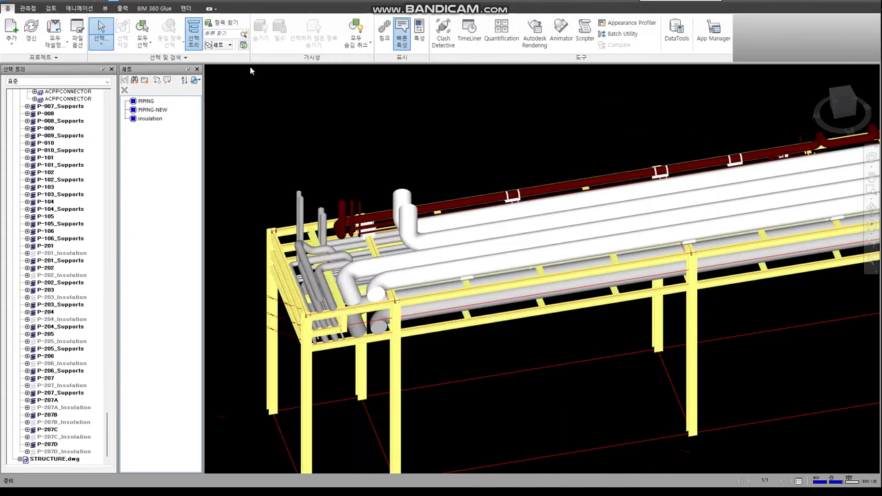
{"action": "left_click", "coordinate": [412, 245]}
{"action": "left_click", "coordinate": [419, 31]}
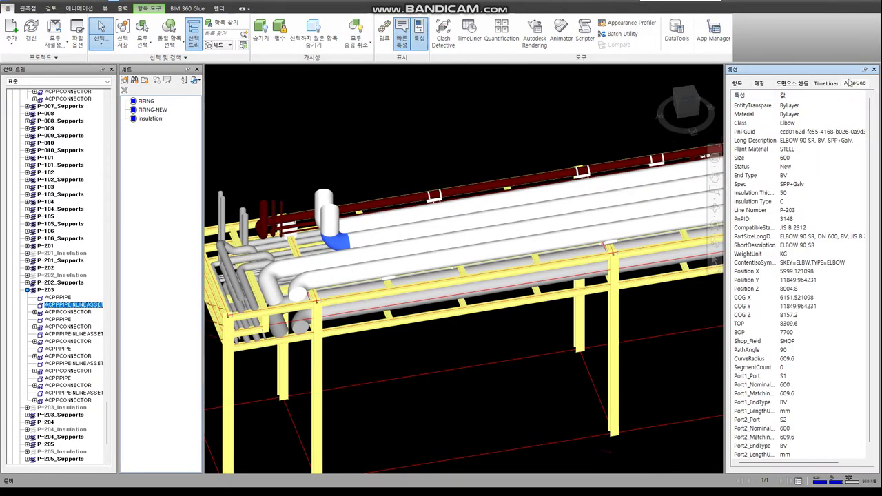
{"action": "scroll", "coordinate": [793, 193], "scroll_direction": "down", "scroll_amount": 1}
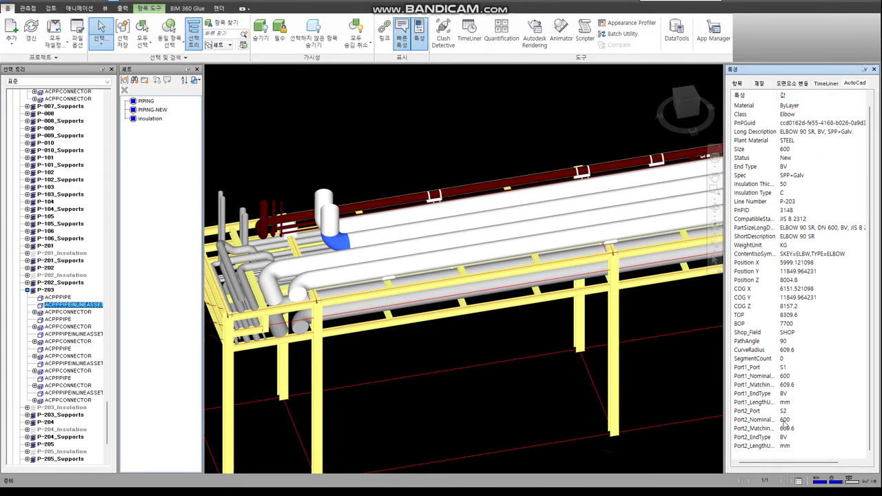
{"action": "scroll", "coordinate": [782, 410], "scroll_direction": "up", "scroll_amount": 1}
{"action": "scroll", "coordinate": [761, 353], "scroll_direction": "down", "scroll_amount": 1}
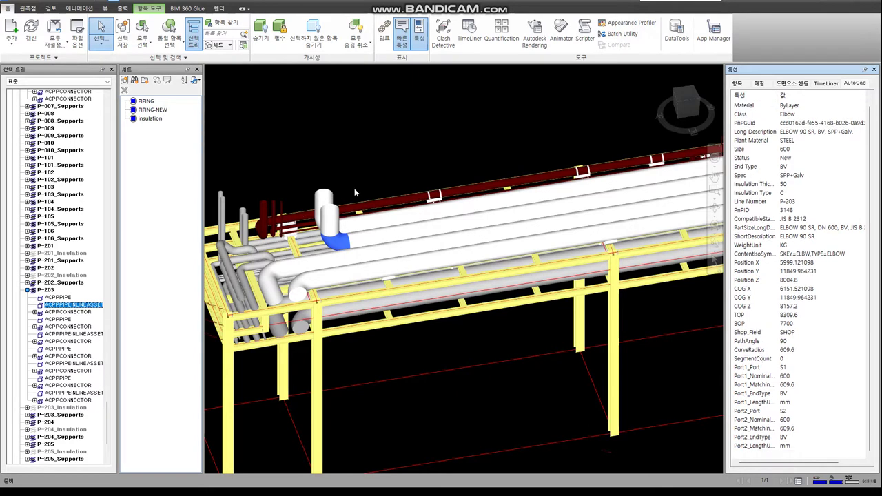
{"action": "left_click", "coordinate": [243, 45]}
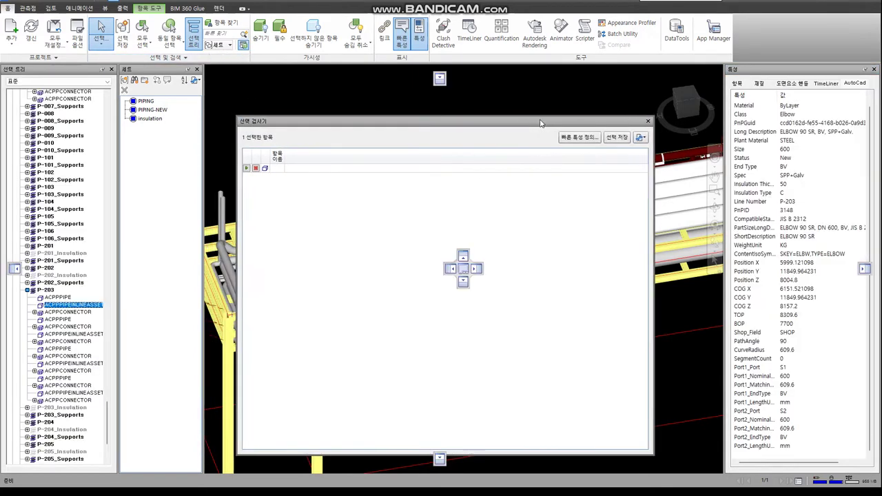
Open Quick Property Definitions and add three new property rows
{"action": "left_click_drag", "start_coordinate": [531, 123], "coordinate": [541, 124]}
{"action": "left_click", "coordinate": [579, 137]}
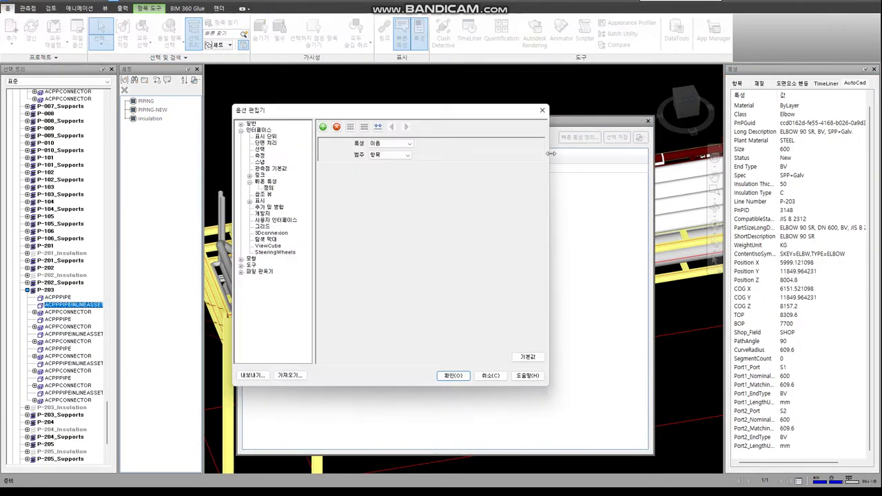
{"action": "left_click", "coordinate": [323, 128]}
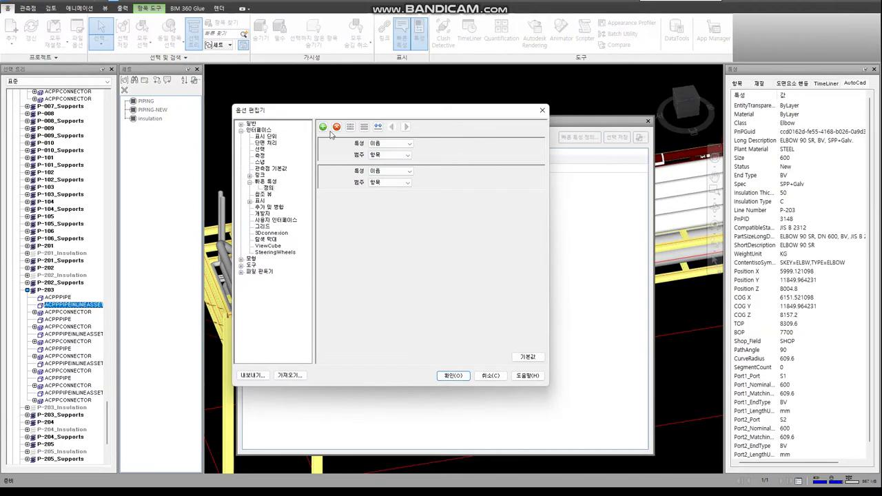
{"action": "left_click", "coordinate": [322, 127]}
{"action": "left_click", "coordinate": [323, 128]}
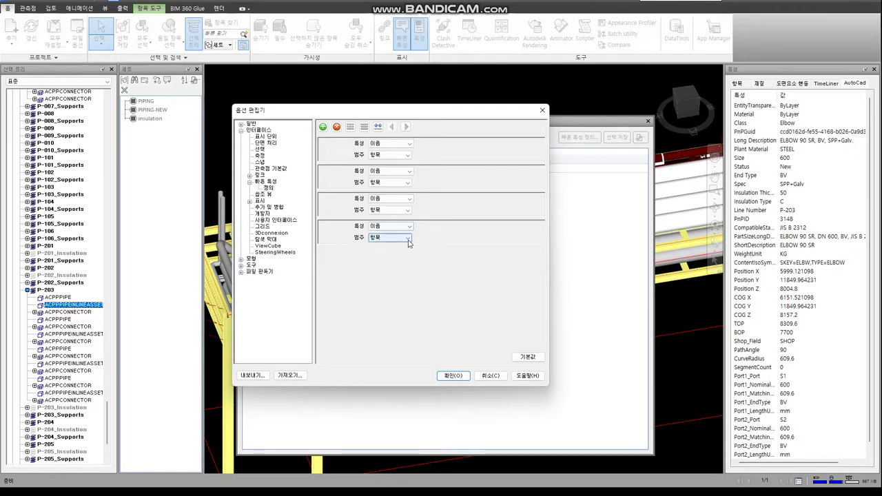
Set the fourth quick property row's category to AutoCad
{"action": "left_click", "coordinate": [402, 237]}
{"action": "left_click", "coordinate": [398, 253]}
{"action": "left_click", "coordinate": [446, 231]}
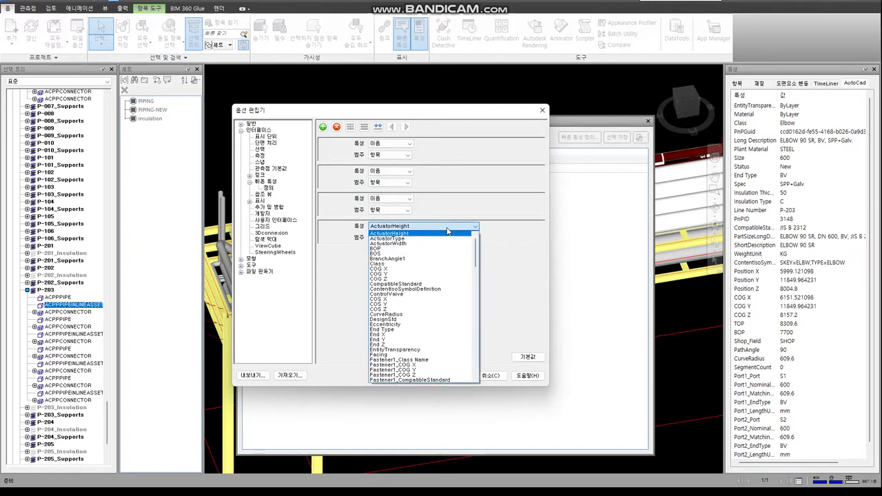
{"action": "left_click", "coordinate": [414, 266]}
Set the third quick property row to AutoCad Spec
{"action": "left_click", "coordinate": [410, 211]}
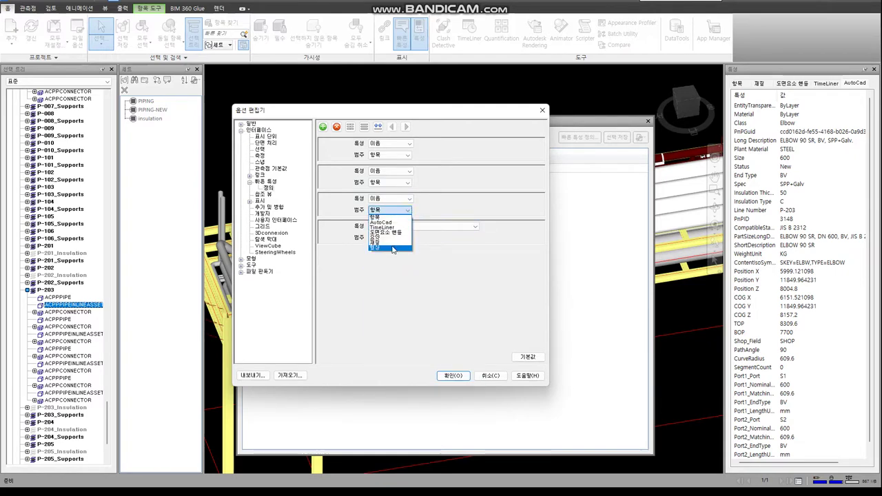
{"action": "left_click", "coordinate": [393, 225]}
{"action": "left_click", "coordinate": [414, 198]}
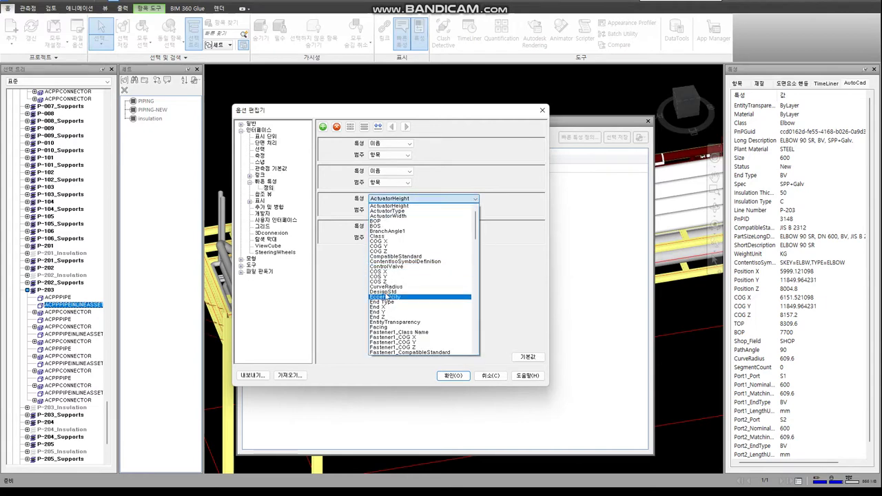
{"action": "scroll", "coordinate": [393, 299], "scroll_direction": "down", "scroll_amount": 3}
{"action": "scroll", "coordinate": [403, 324], "scroll_direction": "down", "scroll_amount": 2}
{"action": "scroll", "coordinate": [407, 338], "scroll_direction": "down", "scroll_amount": 5}
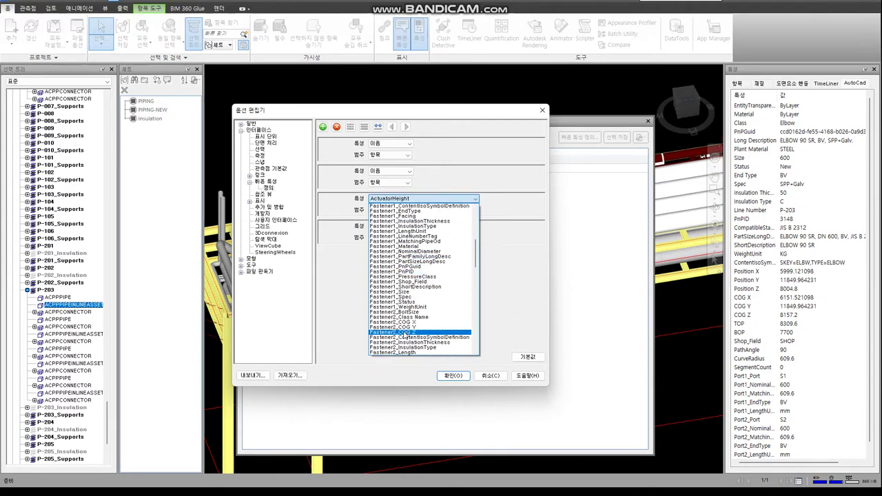
{"action": "scroll", "coordinate": [406, 331], "scroll_direction": "down", "scroll_amount": 2}
{"action": "scroll", "coordinate": [403, 326], "scroll_direction": "down", "scroll_amount": 5}
{"action": "scroll", "coordinate": [402, 322], "scroll_direction": "down", "scroll_amount": 6}
{"action": "scroll", "coordinate": [402, 322], "scroll_direction": "down", "scroll_amount": 5}
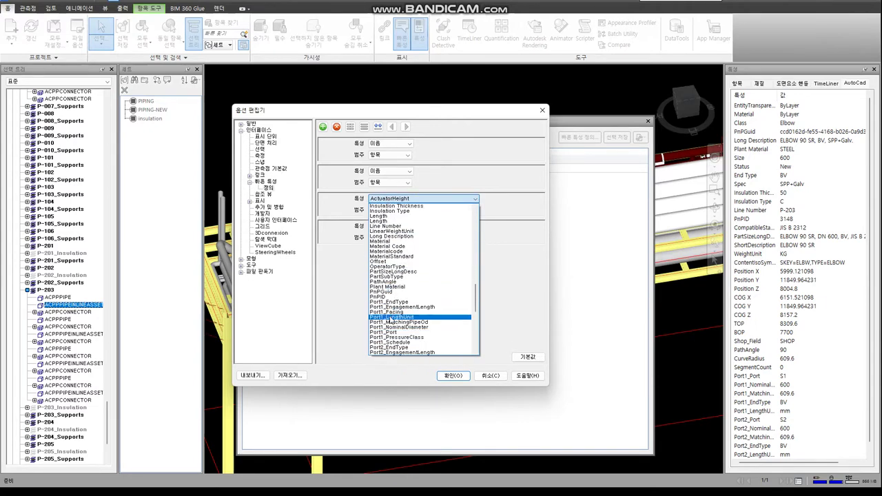
{"action": "scroll", "coordinate": [402, 322], "scroll_direction": "down", "scroll_amount": 5}
{"action": "left_click_drag", "start_coordinate": [478, 307], "coordinate": [477, 348]}
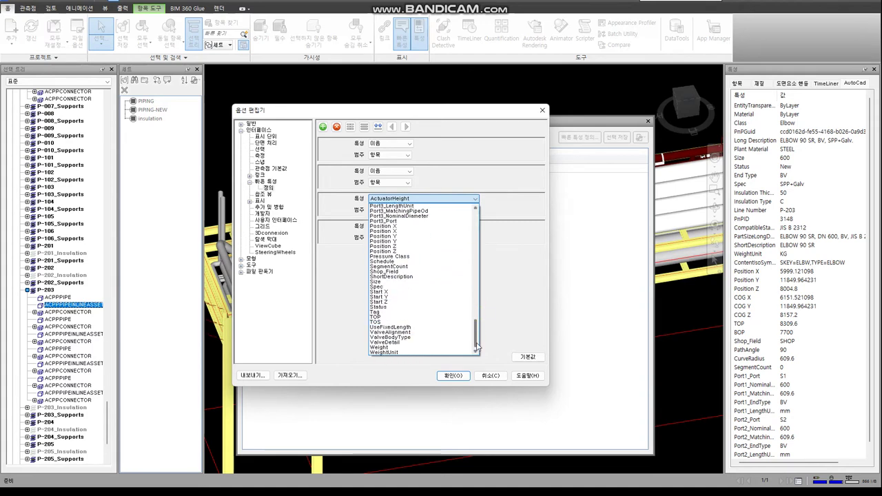
{"action": "left_click", "coordinate": [413, 289]}
Set the second quick property row to AutoCad Size
{"action": "left_click", "coordinate": [409, 183]}
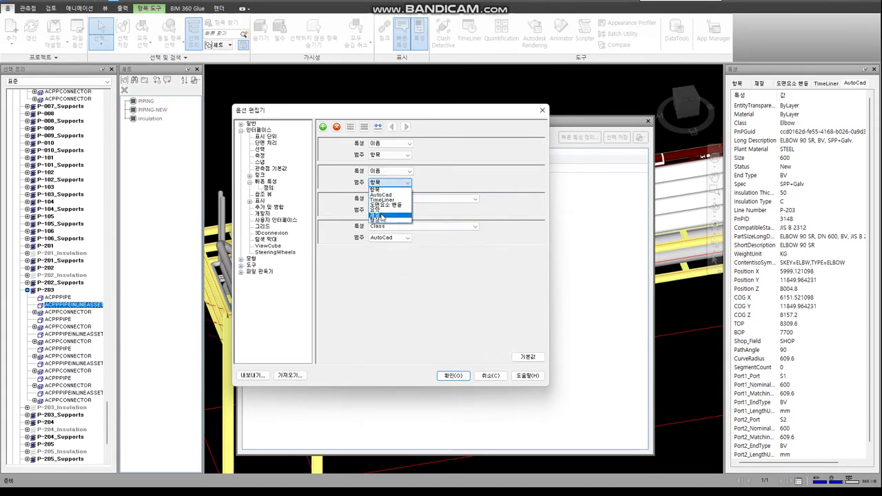
{"action": "left_click", "coordinate": [392, 195]}
{"action": "left_click", "coordinate": [415, 172]}
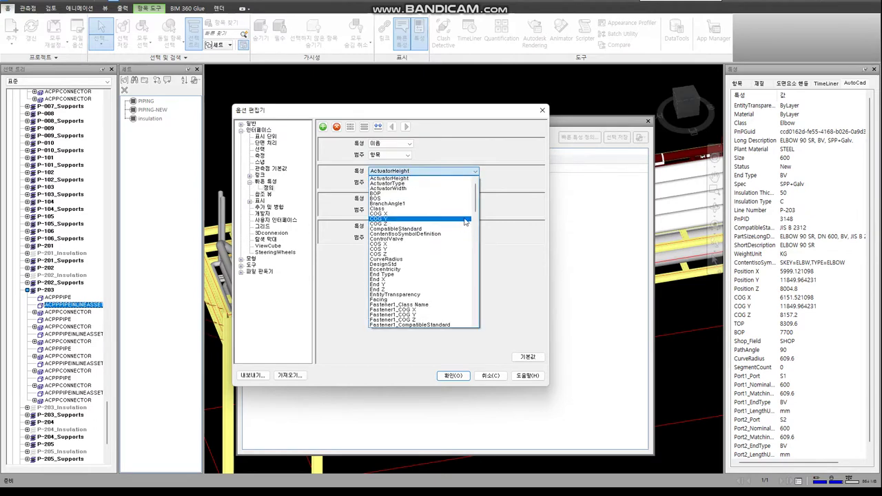
{"action": "left_click_drag", "start_coordinate": [476, 198], "coordinate": [475, 307]}
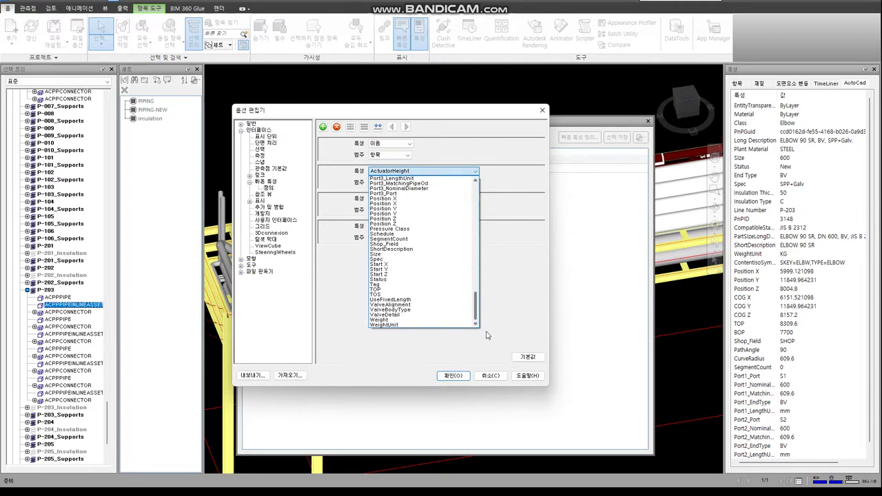
{"action": "left_click", "coordinate": [406, 260]}
{"action": "left_click_drag", "start_coordinate": [402, 114], "coordinate": [398, 198]}
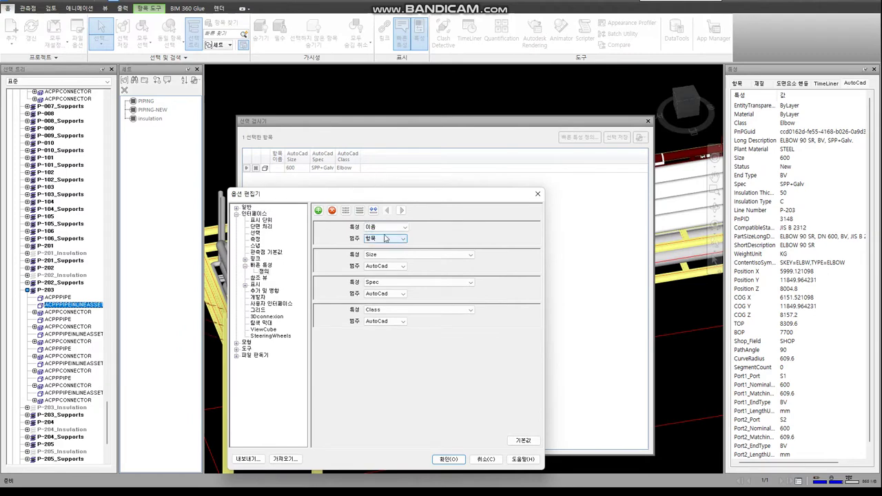
Add two Quick Properties entries and set the third to AutoCad Long Description
{"action": "left_click", "coordinate": [318, 210]}
{"action": "left_click", "coordinate": [318, 210]}
{"action": "left_click", "coordinate": [409, 294]}
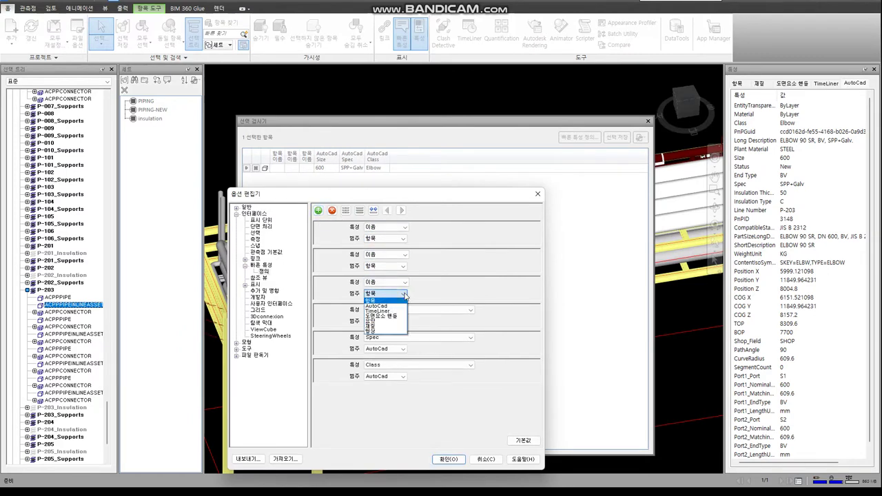
{"action": "left_click", "coordinate": [403, 309]}
{"action": "left_click", "coordinate": [404, 288]}
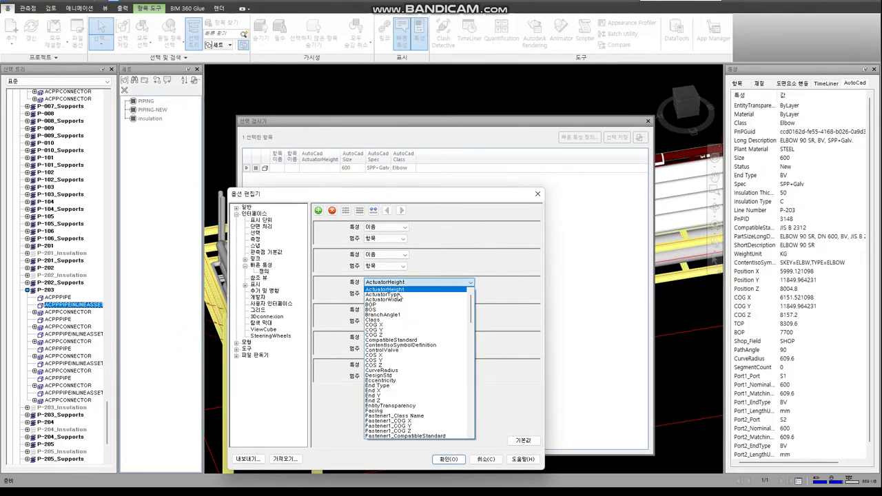
{"action": "scroll", "coordinate": [393, 366], "scroll_direction": "down", "scroll_amount": 3}
{"action": "scroll", "coordinate": [392, 368], "scroll_direction": "down", "scroll_amount": 3}
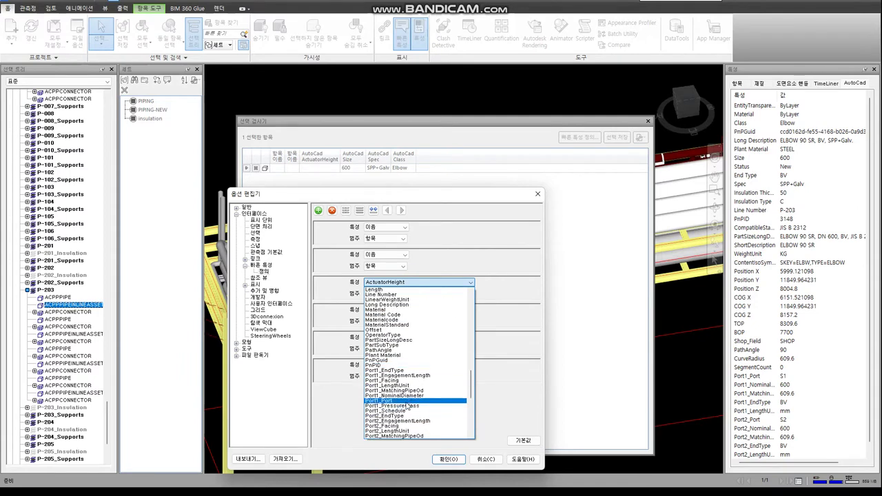
{"action": "scroll", "coordinate": [391, 365], "scroll_direction": "up", "scroll_amount": 2}
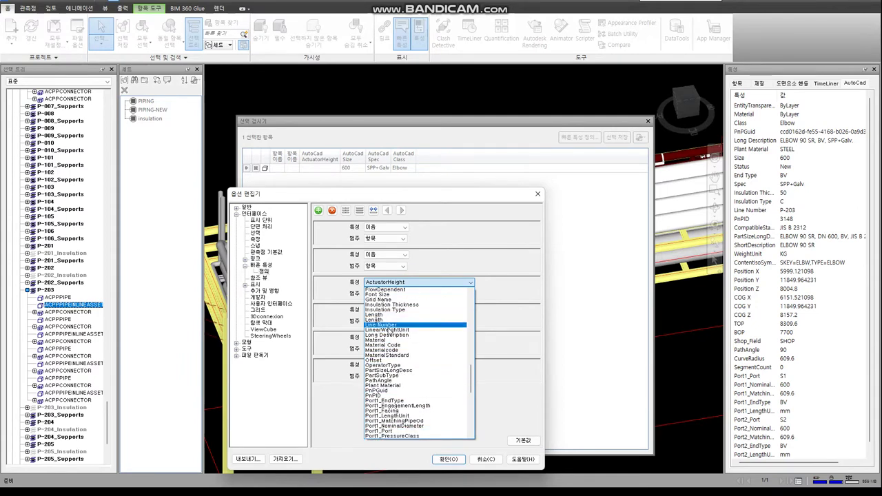
{"action": "left_click", "coordinate": [388, 335]}
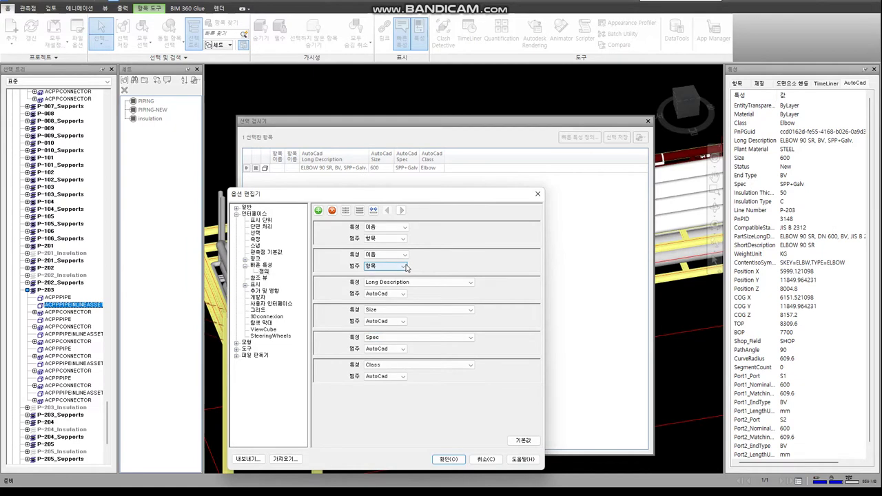
Set the second Quick Properties entry to AutoCad Line Number
{"action": "left_click", "coordinate": [406, 266]}
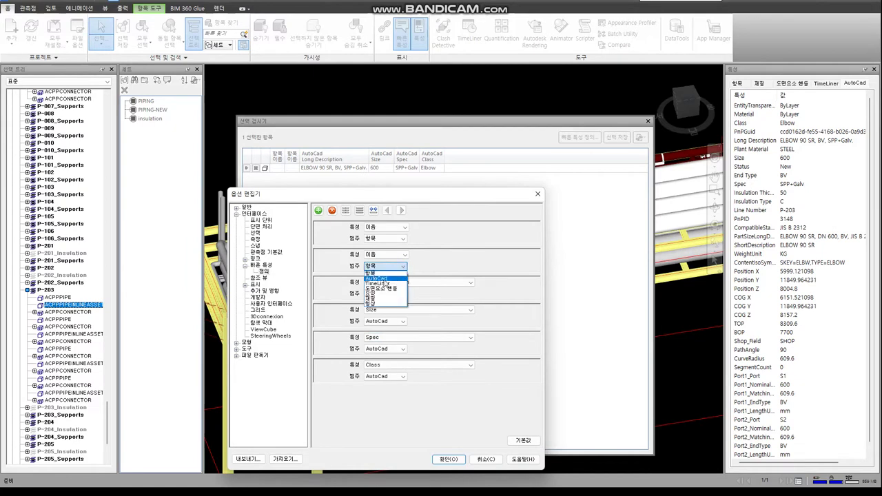
{"action": "left_click", "coordinate": [377, 279]}
{"action": "left_click", "coordinate": [414, 254]}
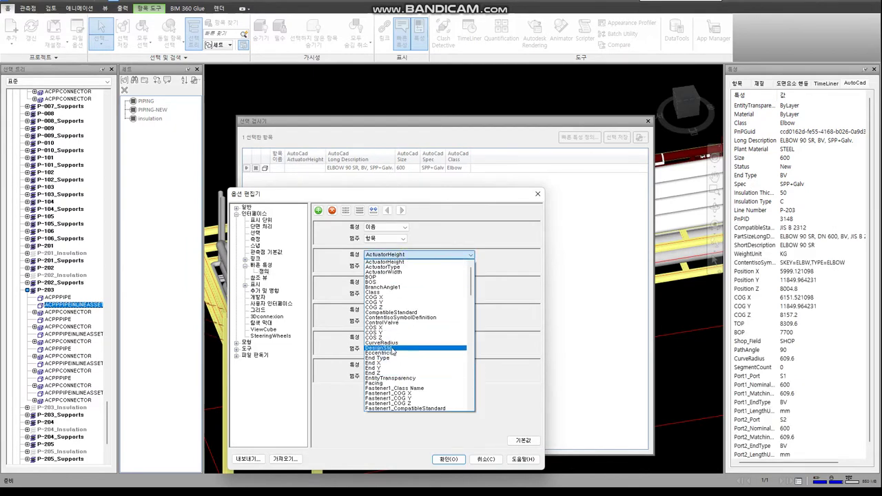
{"action": "scroll", "coordinate": [413, 365], "scroll_direction": "down", "scroll_amount": 8}
{"action": "scroll", "coordinate": [434, 359], "scroll_direction": "down", "scroll_amount": 8}
{"action": "scroll", "coordinate": [453, 352], "scroll_direction": "down", "scroll_amount": 8}
{"action": "left_click_drag", "start_coordinate": [472, 345], "coordinate": [478, 395]}
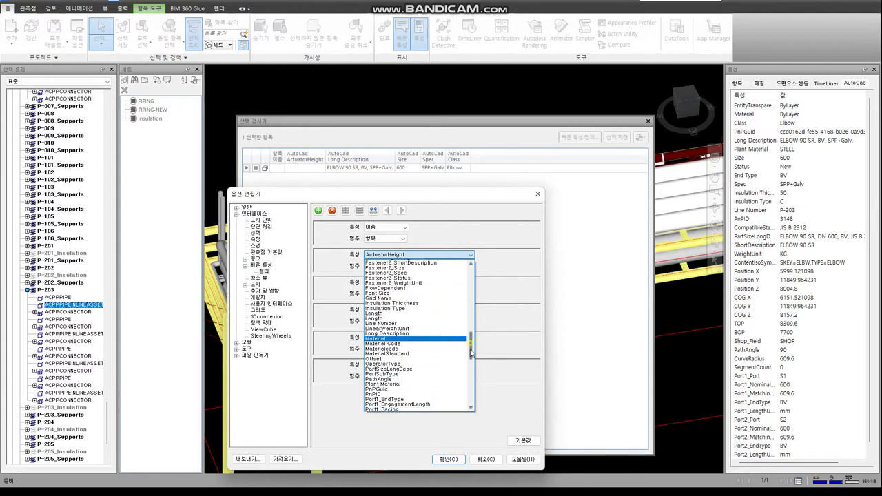
{"action": "scroll", "coordinate": [428, 373], "scroll_direction": "up", "scroll_amount": 5}
{"action": "scroll", "coordinate": [414, 366], "scroll_direction": "up", "scroll_amount": 5}
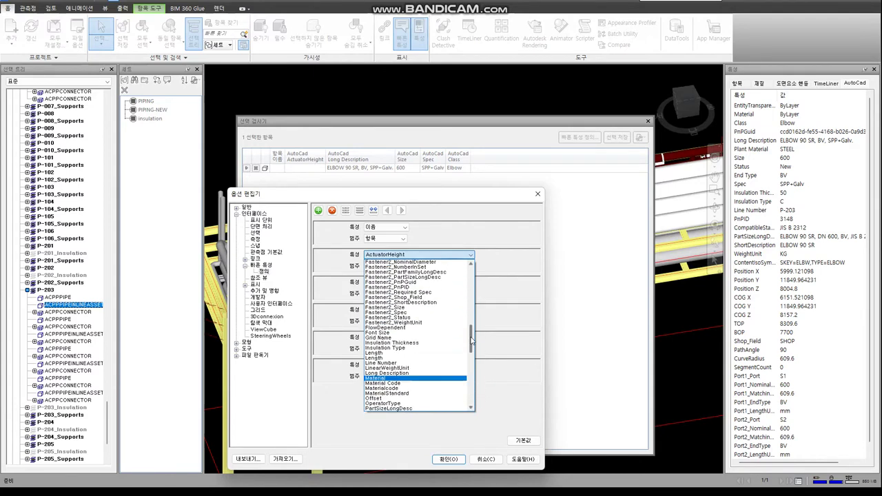
{"action": "scroll", "coordinate": [407, 364], "scroll_direction": "up", "scroll_amount": 3}
{"action": "left_click", "coordinate": [405, 358]}
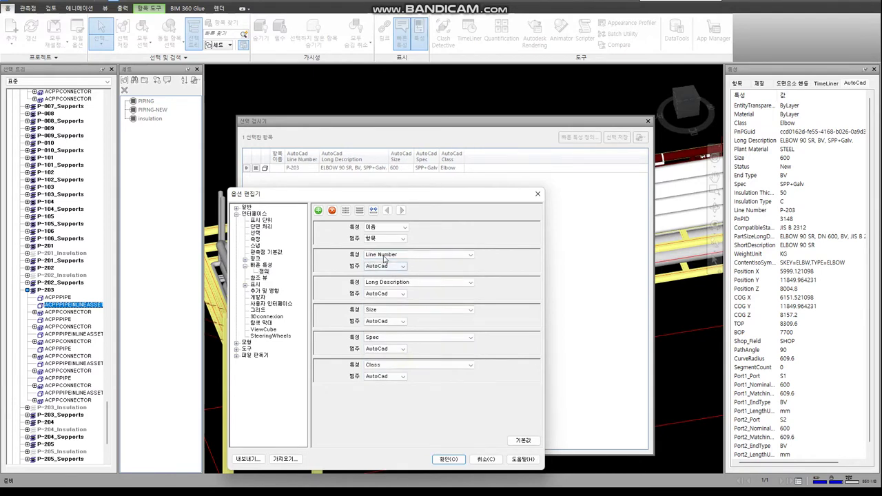
Add two more entries and set the new third one to AutoCad Position X
{"action": "double_click", "coordinate": [319, 211]}
{"action": "left_click", "coordinate": [404, 294]}
{"action": "left_click", "coordinate": [386, 311]}
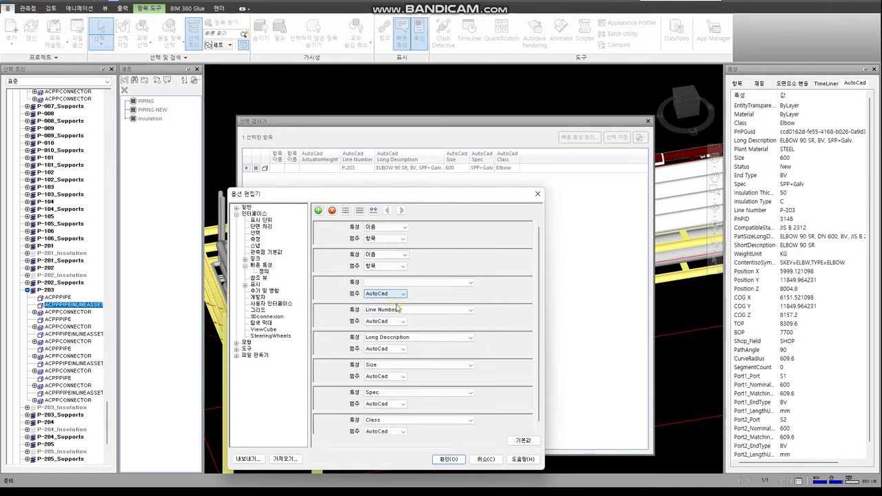
{"action": "left_click", "coordinate": [441, 282]}
{"action": "left_click_drag", "start_coordinate": [471, 316], "coordinate": [486, 408]}
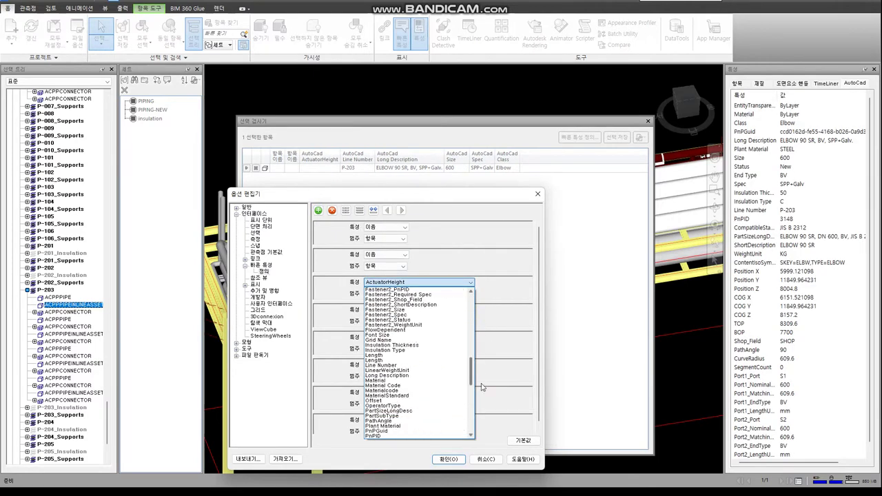
{"action": "left_click", "coordinate": [432, 387]}
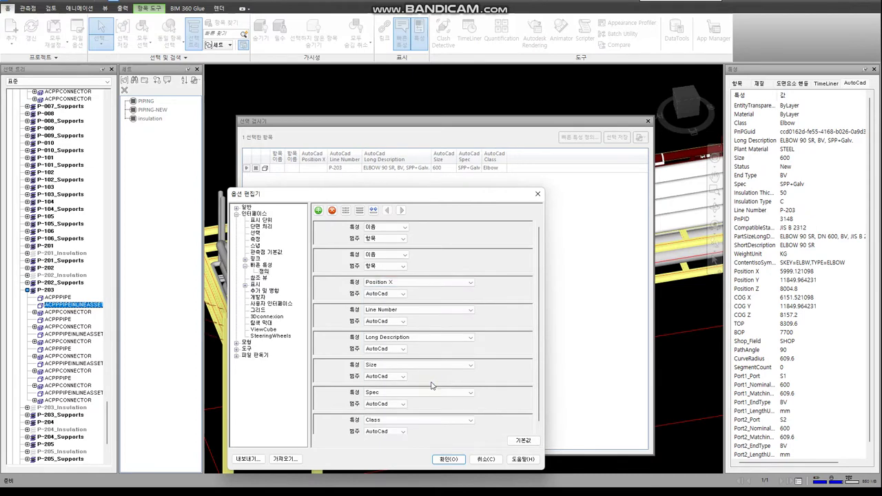
{"action": "left_click", "coordinate": [411, 282]}
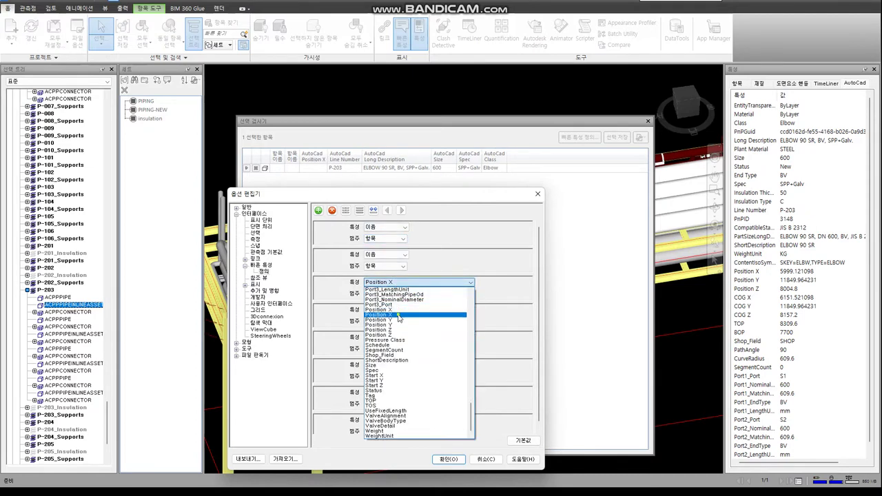
{"action": "left_click", "coordinate": [414, 311]}
Set the second and first entries to AutoCad Position Y and Position Z, then apply
{"action": "left_click", "coordinate": [397, 266]}
{"action": "left_click", "coordinate": [377, 278]}
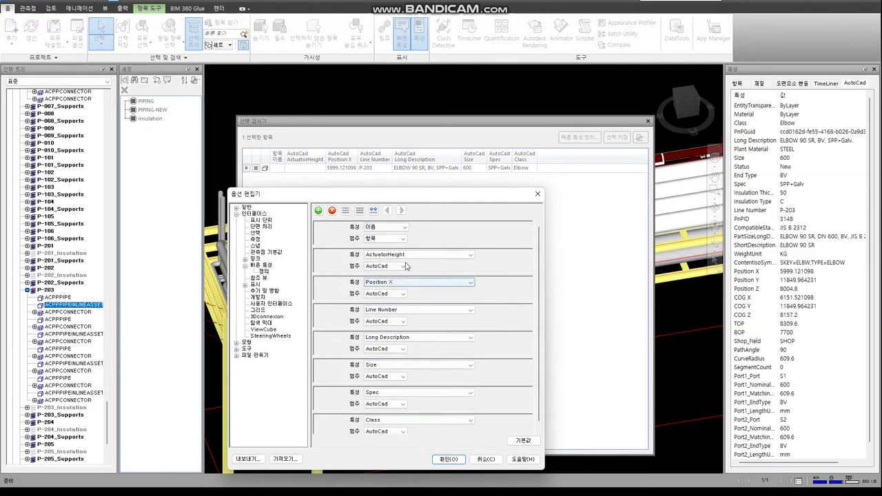
{"action": "left_click", "coordinate": [417, 254]}
{"action": "left_click_drag", "start_coordinate": [471, 266], "coordinate": [472, 386]}
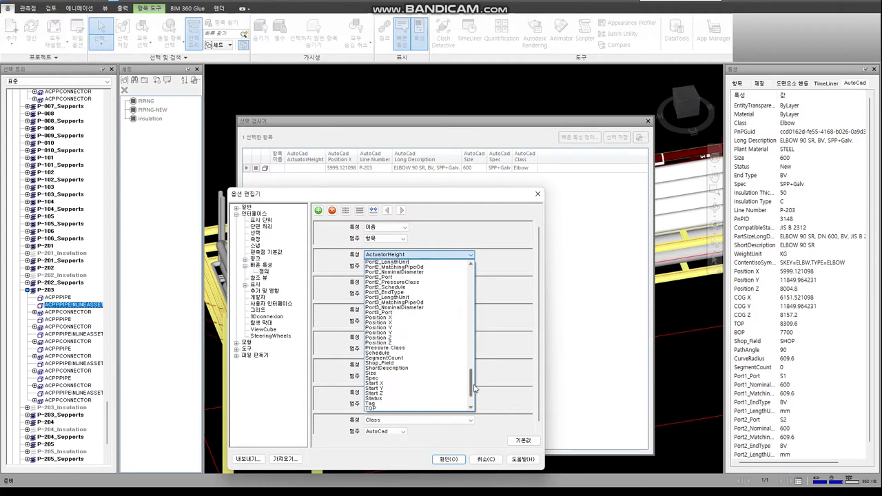
{"action": "left_click", "coordinate": [398, 313]}
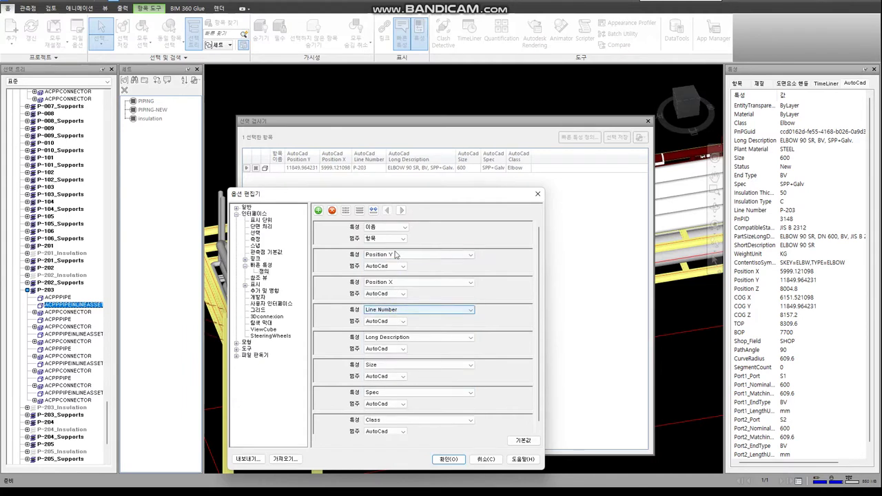
{"action": "left_click", "coordinate": [396, 238]}
{"action": "left_click", "coordinate": [397, 252]}
{"action": "left_click", "coordinate": [469, 227]}
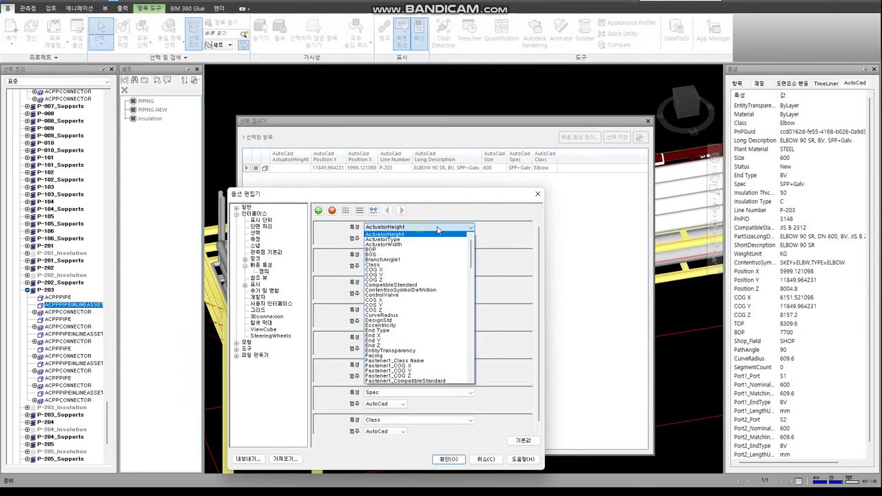
{"action": "left_click_drag", "start_coordinate": [471, 254], "coordinate": [491, 374]}
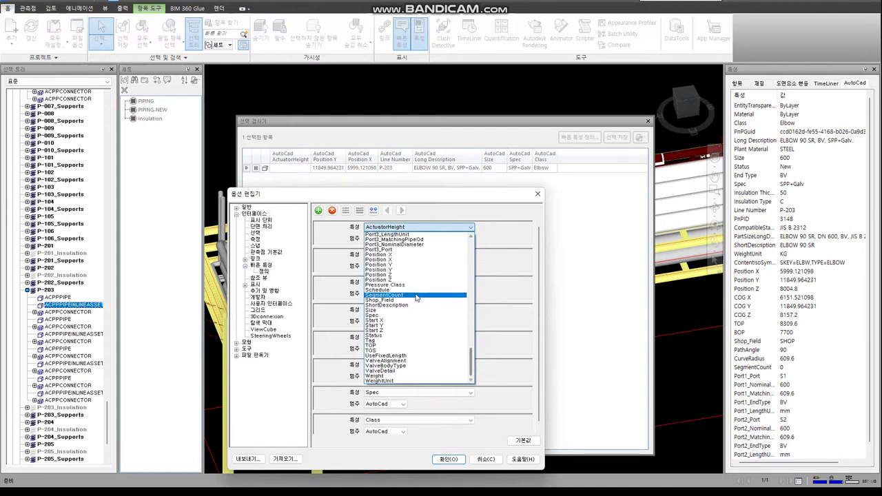
{"action": "left_click", "coordinate": [379, 280]}
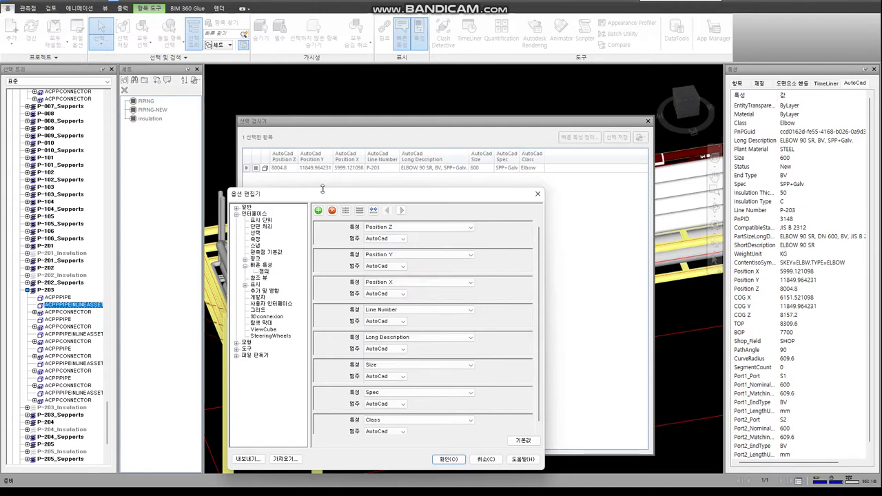
{"action": "left_click", "coordinate": [449, 459]}
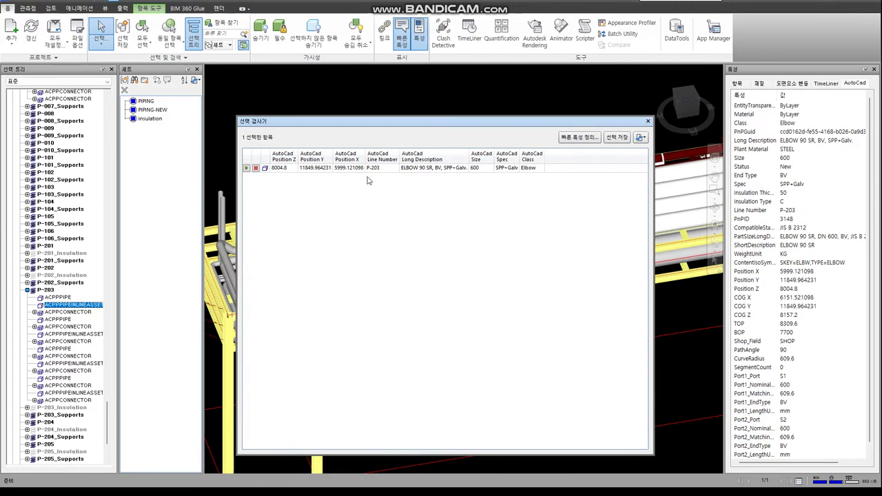
Select the 704 PIPING-NEW items and start a CSV export from the Selection Inspector
{"action": "left_click", "coordinate": [151, 110]}
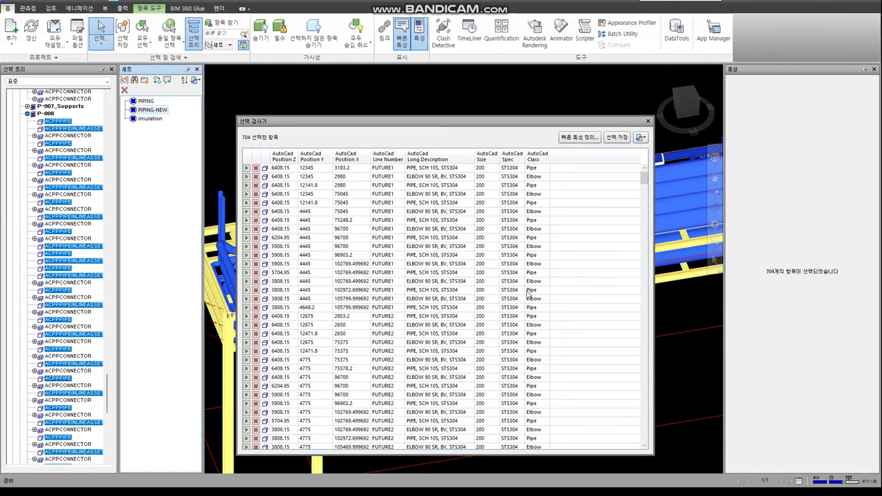
{"action": "left_click", "coordinate": [641, 137]}
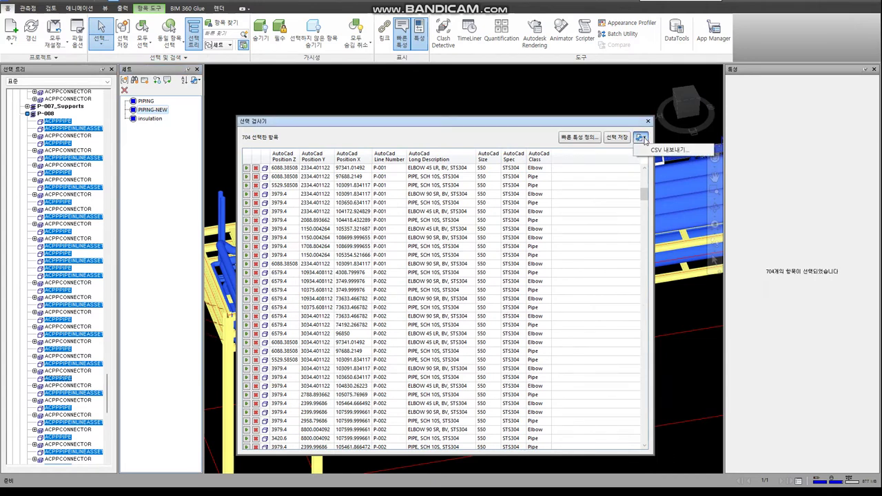
{"action": "left_click", "coordinate": [663, 150]}
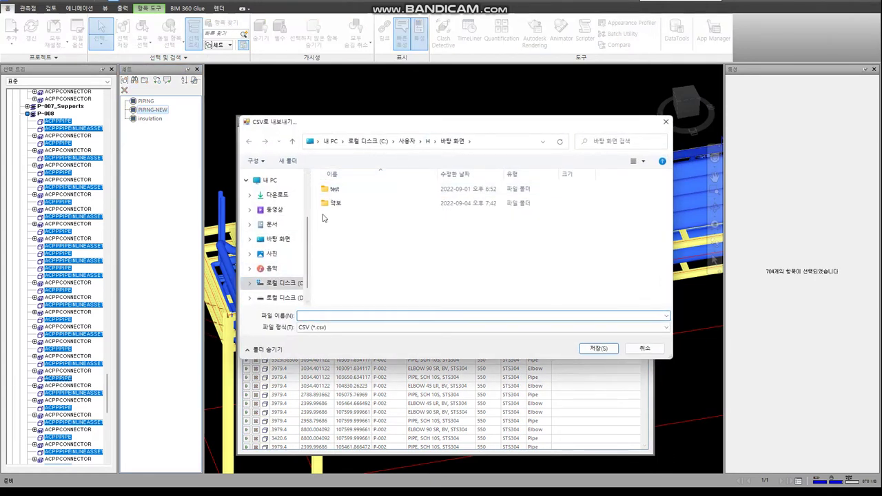
Save the CSV export as 'pipe rack' in the test folder
{"action": "double_click", "coordinate": [334, 188]}
{"action": "left_click", "coordinate": [326, 315]}
{"action": "type", "text": "pipe rack"}
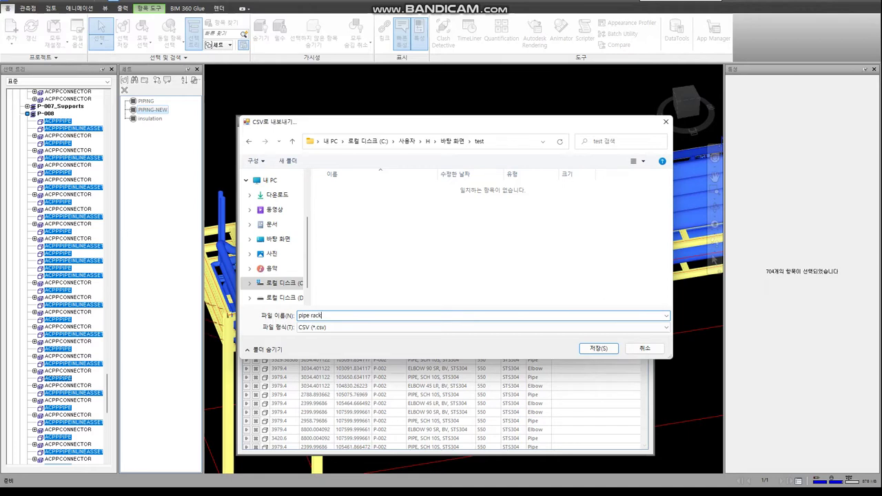
{"action": "key", "text": "Return"}
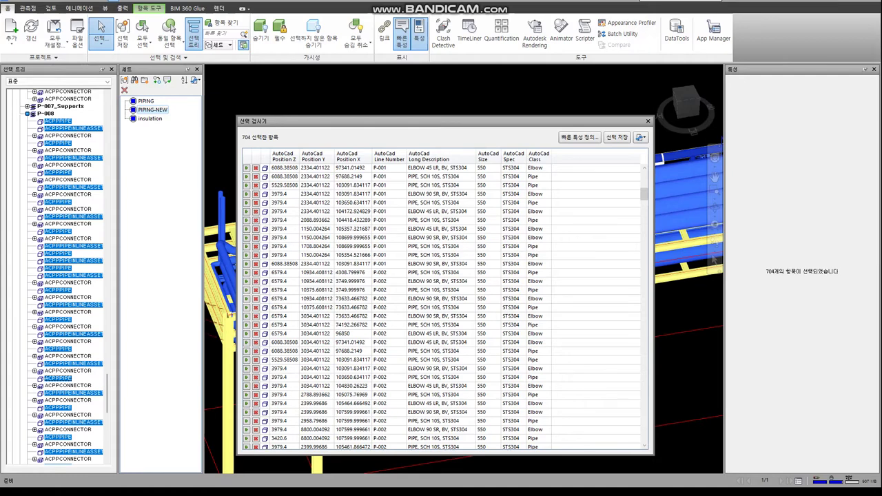
{"action": "key", "text": "alt+Tab"}
Open pipe rack.csv in Excel and auto-fit columns A through G
{"action": "double_click", "coordinate": [299, 204]}
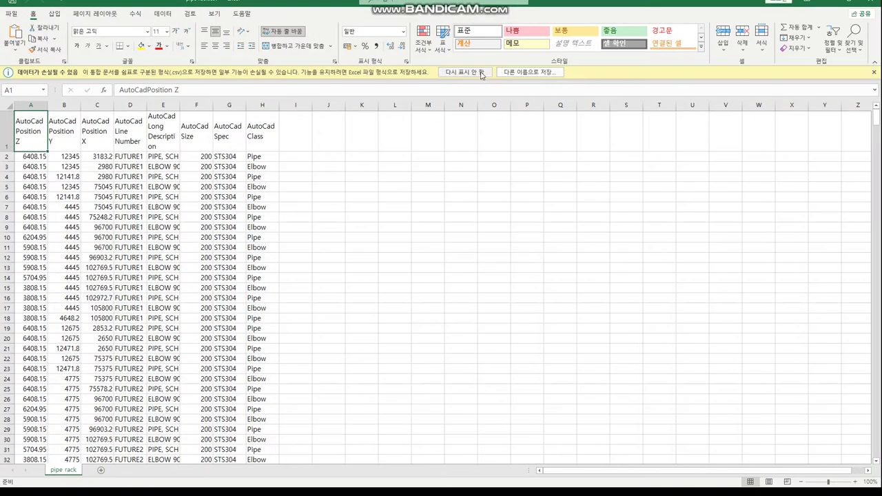
{"action": "left_click", "coordinate": [476, 74]}
{"action": "left_click", "coordinate": [329, 166]}
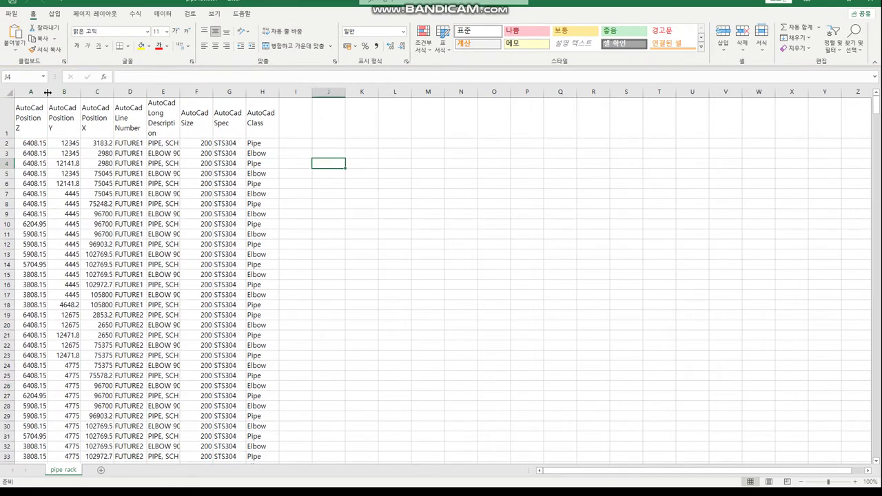
{"action": "double_click", "coordinate": [48, 92]}
{"action": "double_click", "coordinate": [81, 91]}
{"action": "double_click", "coordinate": [130, 92]}
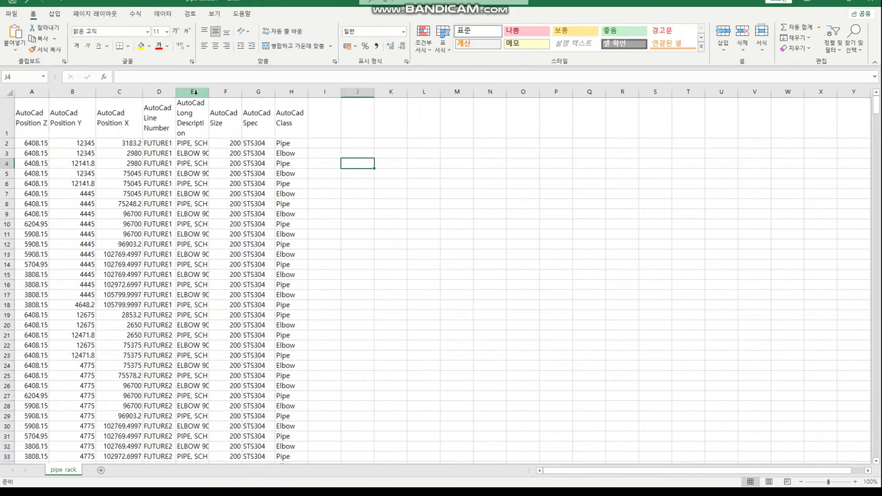
{"action": "double_click", "coordinate": [176, 92]}
{"action": "double_click", "coordinate": [208, 92]}
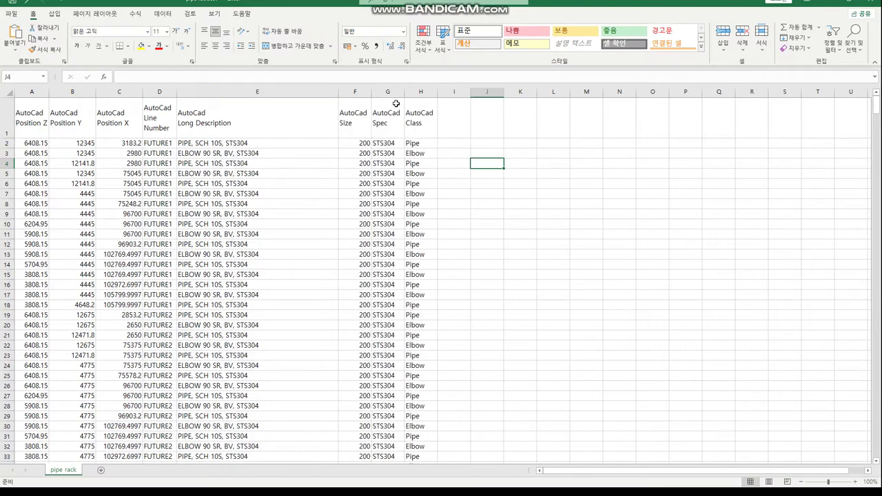
{"action": "double_click", "coordinate": [371, 91]}
{"action": "double_click", "coordinate": [406, 92]}
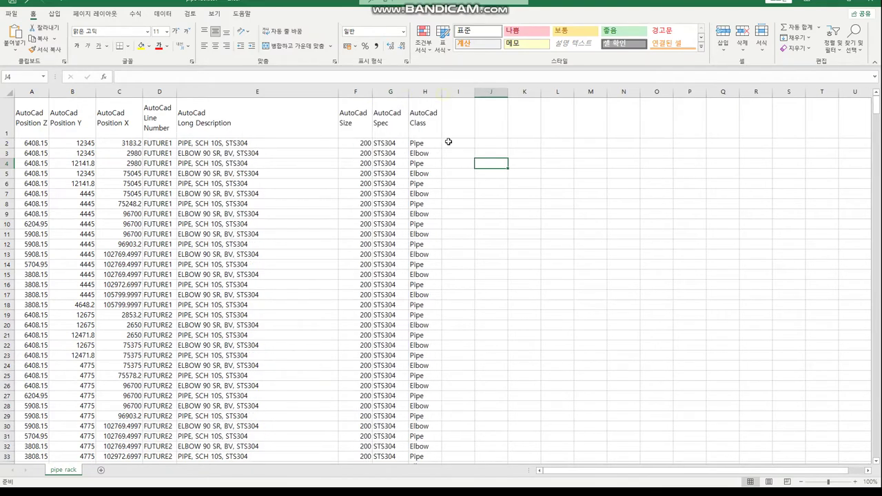
Narrow the Long Description column E
{"action": "left_click", "coordinate": [183, 226]}
{"action": "scroll", "coordinate": [180, 299], "scroll_direction": "down", "scroll_amount": 6}
{"action": "scroll", "coordinate": [186, 324], "scroll_direction": "up", "scroll_amount": 6}
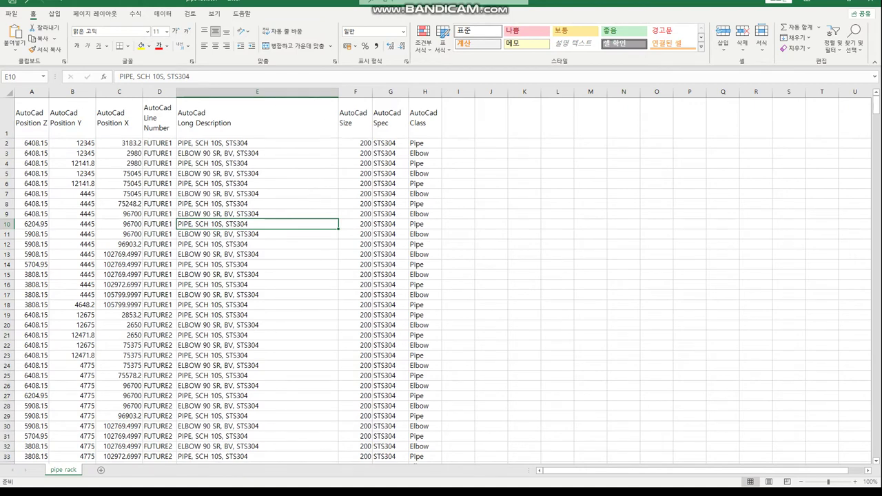
{"action": "left_click_drag", "start_coordinate": [339, 91], "coordinate": [282, 92]}
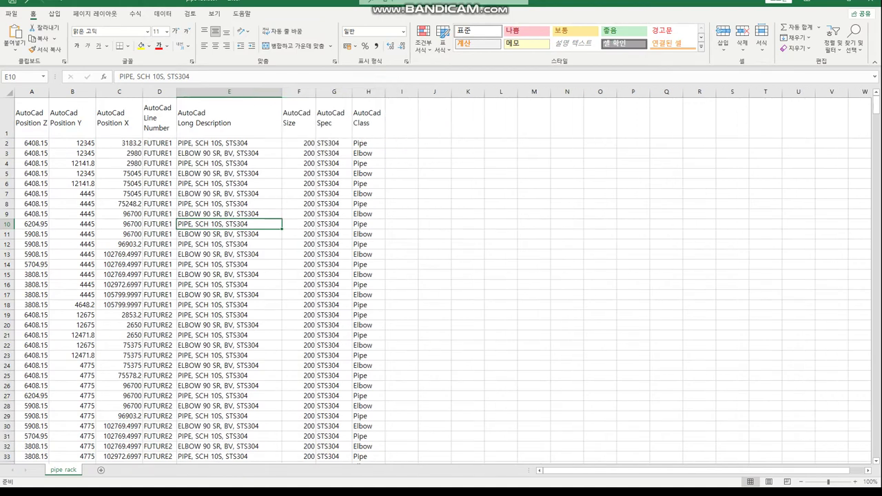
Review the data-import steps in the Notepad checklist, then return to Excel
{"action": "key", "text": "alt+Tab"}
{"action": "left_click_drag", "start_coordinate": [256, 201], "coordinate": [201, 202]}
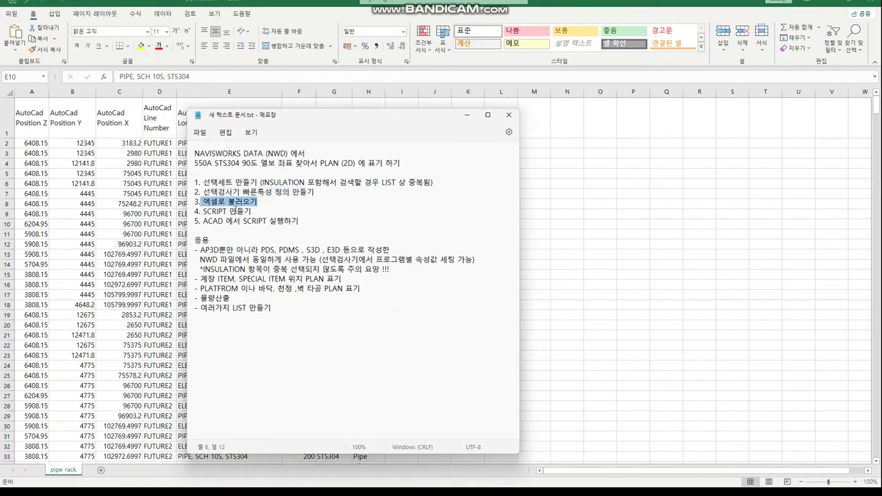
{"action": "left_click_drag", "start_coordinate": [251, 211], "coordinate": [198, 211]}
{"action": "key", "text": "alt+Tab"}
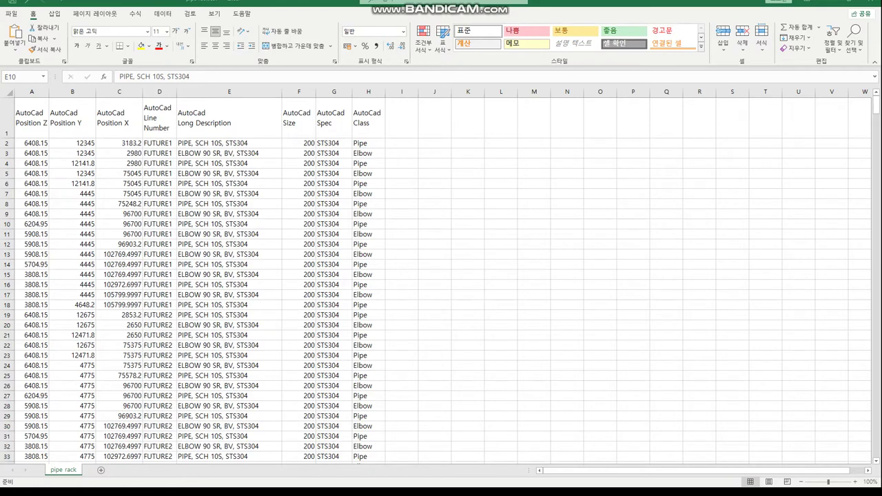
{"action": "key", "text": "alt+a"}
Turn on header-row filters and enter circle in I2
{"action": "key", "text": "t"}
{"action": "left_click", "coordinate": [473, 244]}
{"action": "left_click", "coordinate": [378, 131]}
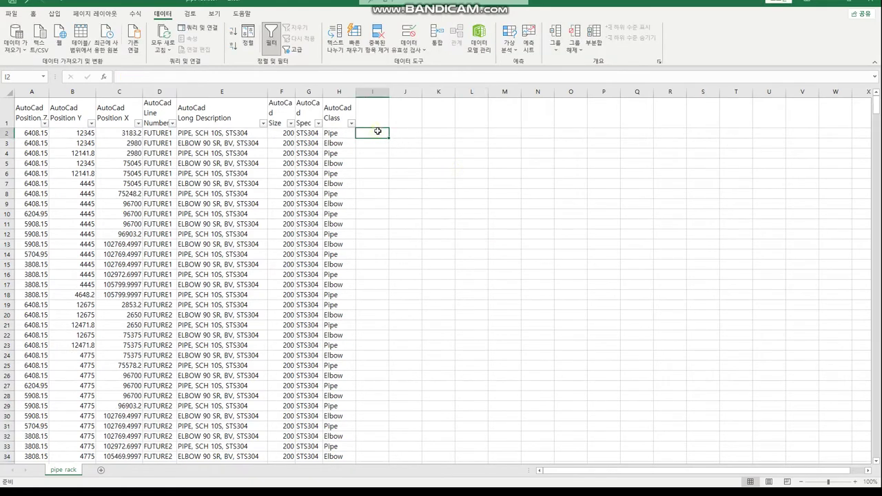
{"action": "type", "text": "CIR"}
{"action": "key", "text": "BackSpace"}
{"action": "key", "text": "BackSpace"}
{"action": "key", "text": "BackSpace"}
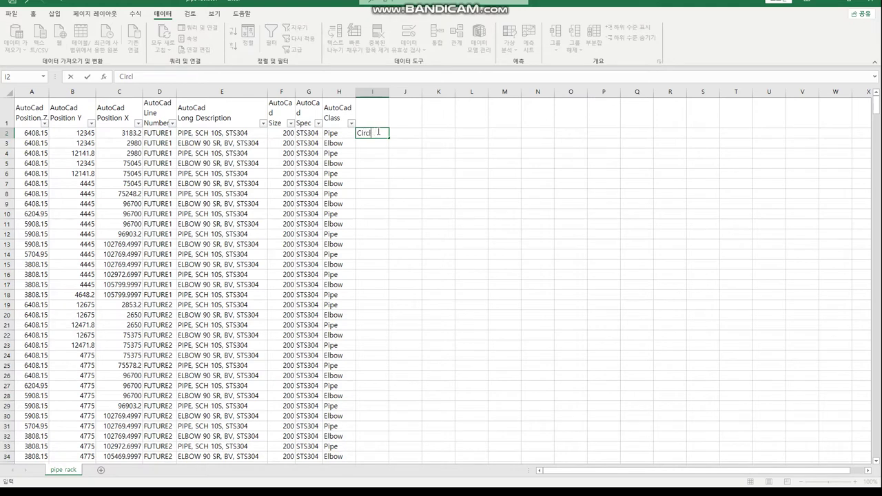
{"action": "key", "text": "BackSpace"}
{"action": "key", "text": "BackSpace"}
{"action": "key", "text": "BackSpace"}
{"action": "type", "text": "cle"}
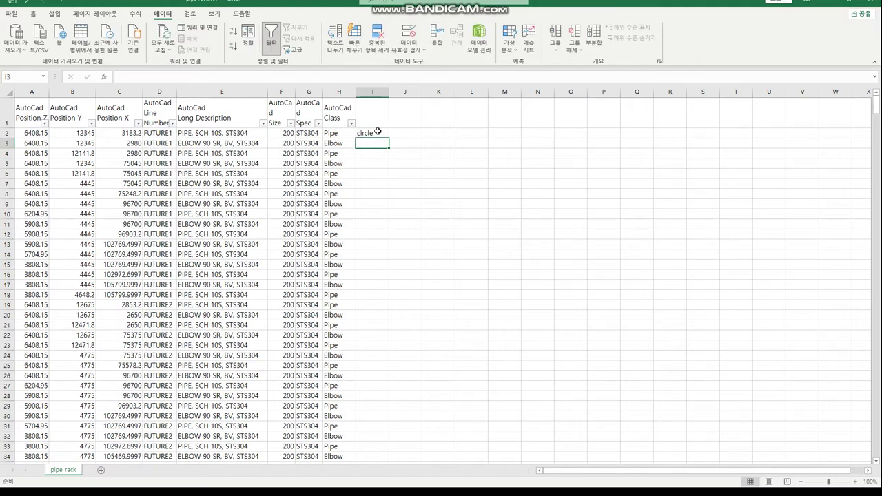
{"action": "key", "text": "Tab"}
{"action": "type", "text": "d"}
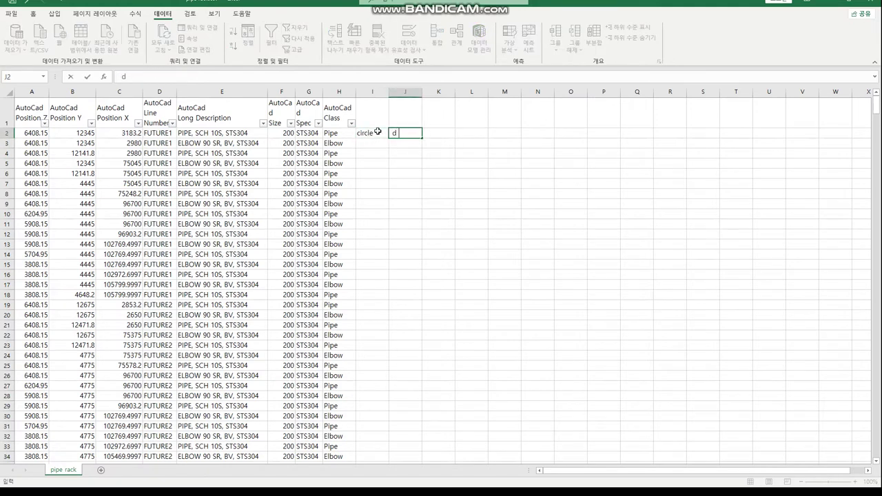
Enter d 150, text j c and 50 0 into J2, K2 and L2
{"action": "type", "text": "150"}
{"action": "key", "text": "Tab"}
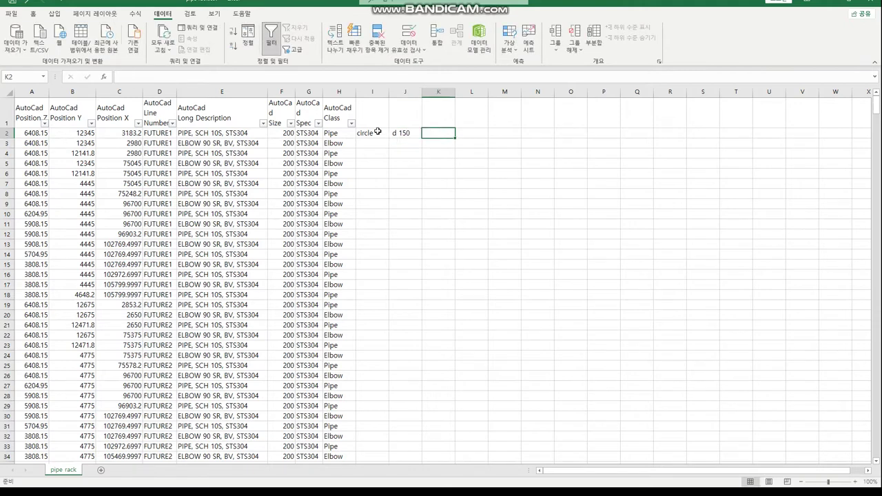
{"action": "type", "text": "text j c"}
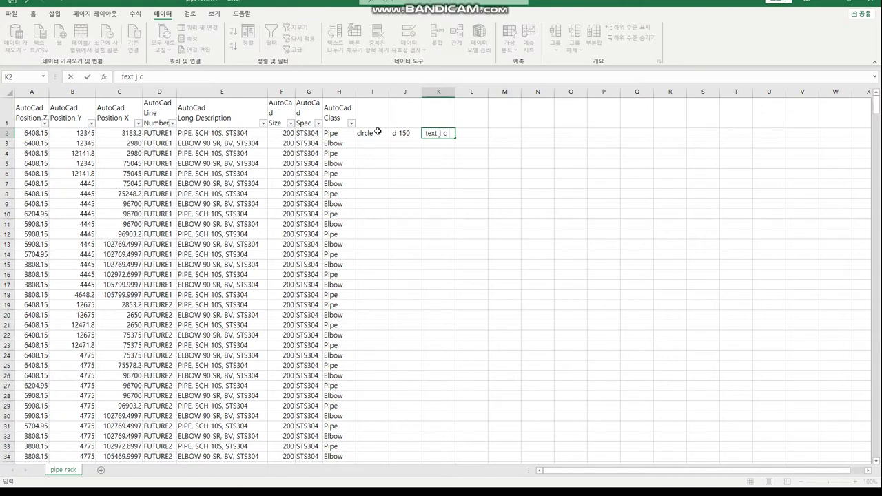
{"action": "key", "text": "Return"}
{"action": "key", "text": "Right"}
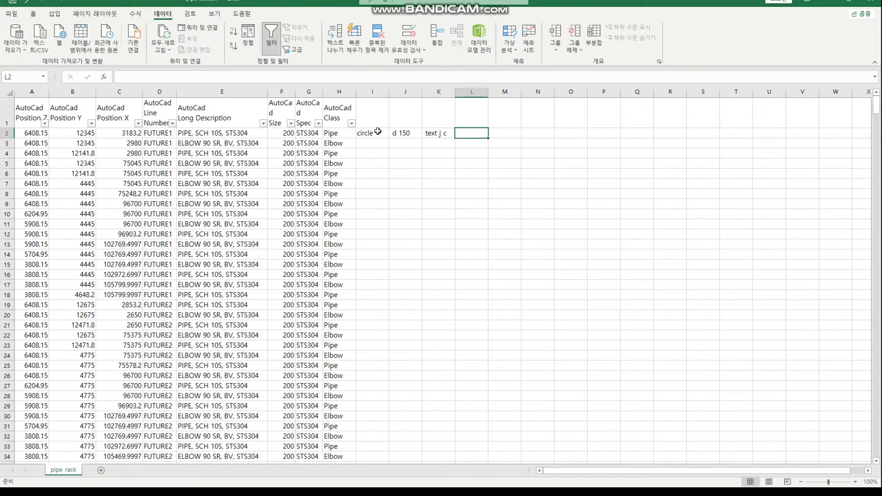
{"action": "type", "text": "50 0"}
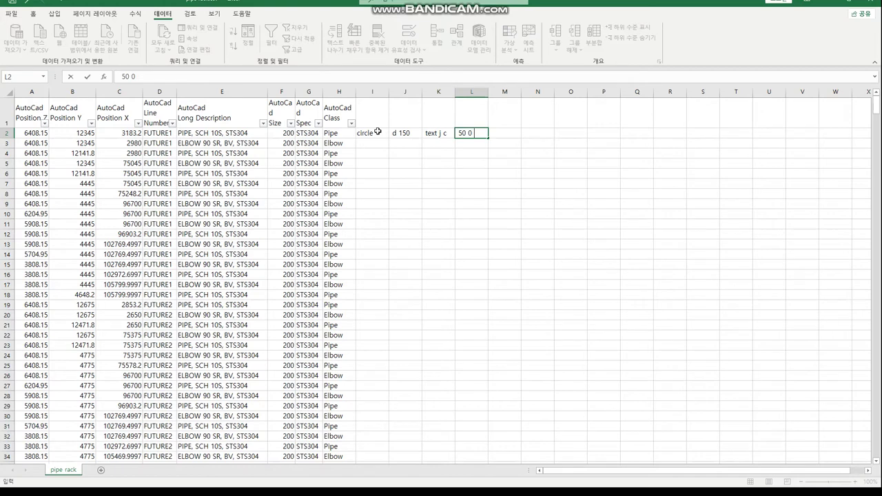
{"action": "key", "text": "Return"}
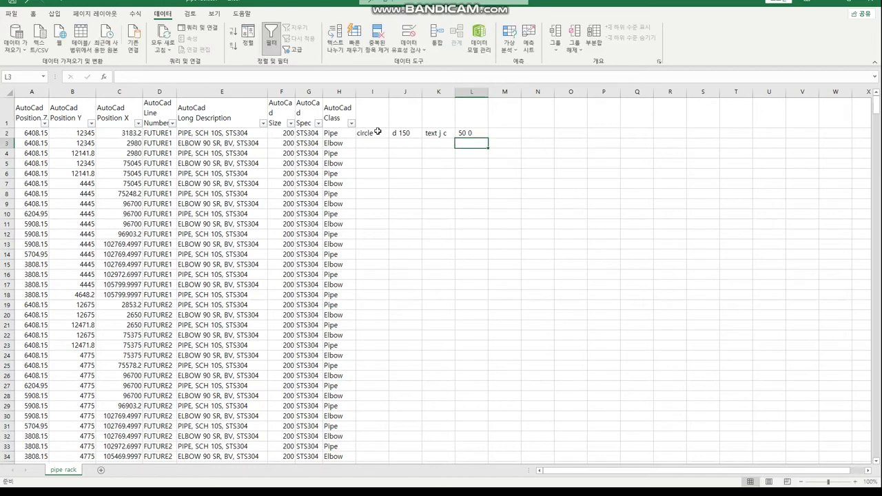
{"action": "left_click", "coordinate": [514, 134]}
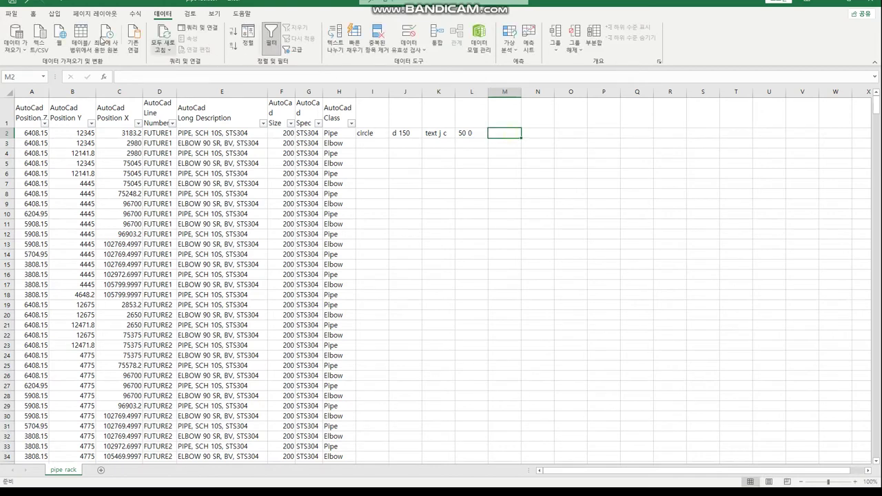
Insert a CONCATENATE function in M2, then cancel the mistaken first attempt
{"action": "left_click", "coordinate": [33, 13]}
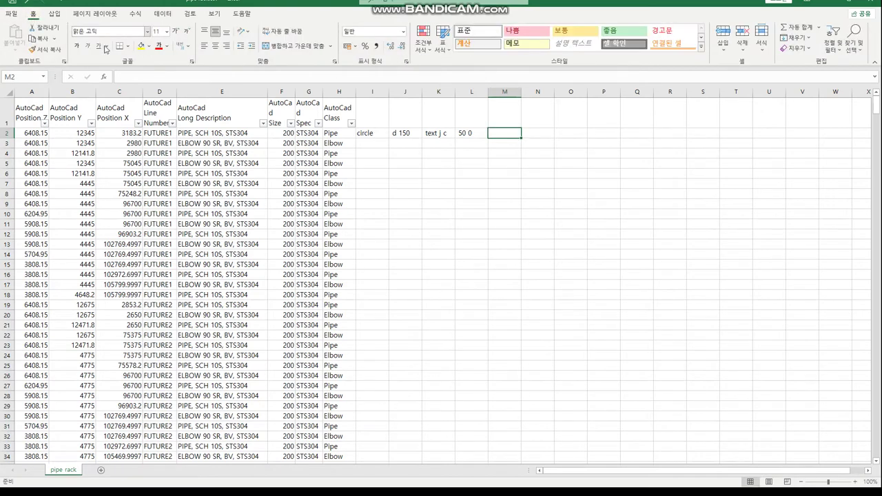
{"action": "left_click", "coordinate": [103, 77]}
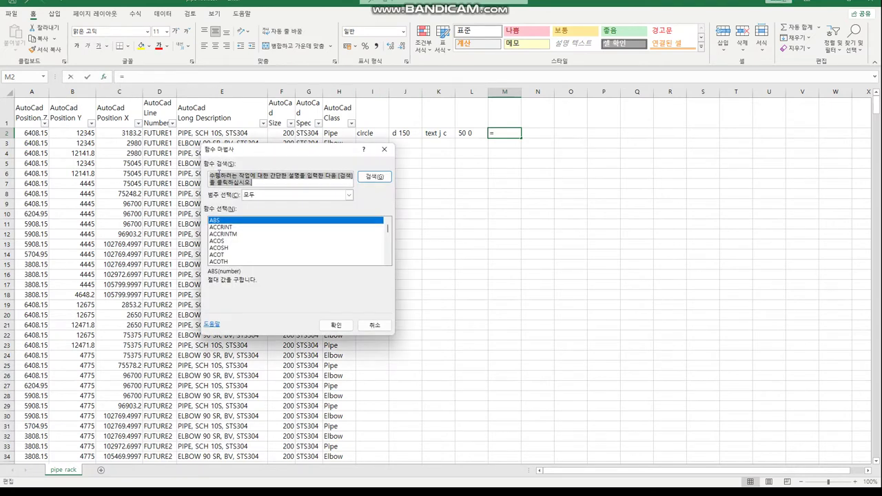
{"action": "scroll", "coordinate": [282, 247], "scroll_direction": "down", "scroll_amount": 5}
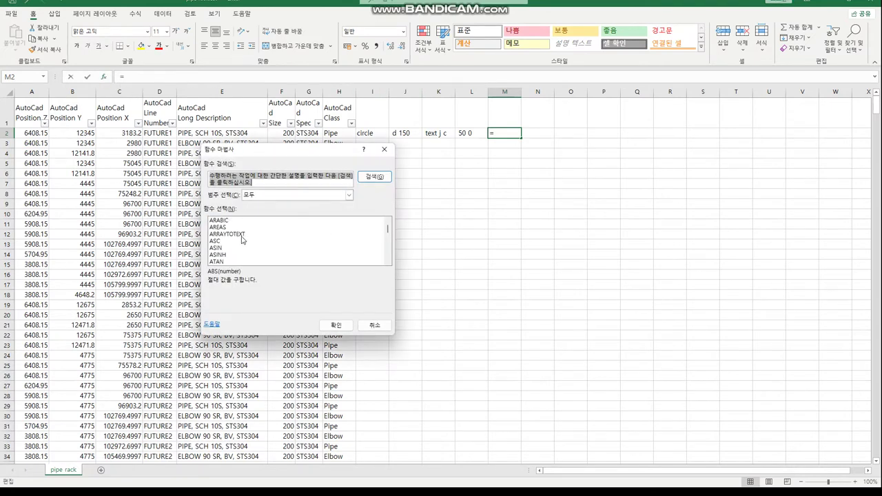
{"action": "scroll", "coordinate": [237, 240], "scroll_direction": "down", "scroll_amount": 6}
{"action": "scroll", "coordinate": [238, 241], "scroll_direction": "down", "scroll_amount": 6}
{"action": "scroll", "coordinate": [238, 247], "scroll_direction": "down", "scroll_amount": 5}
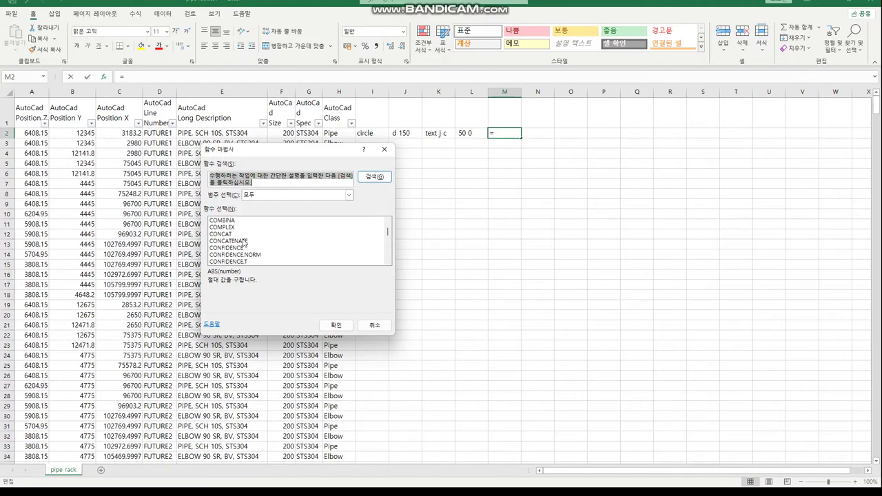
{"action": "left_click", "coordinate": [228, 241]}
{"action": "left_click", "coordinate": [341, 326]}
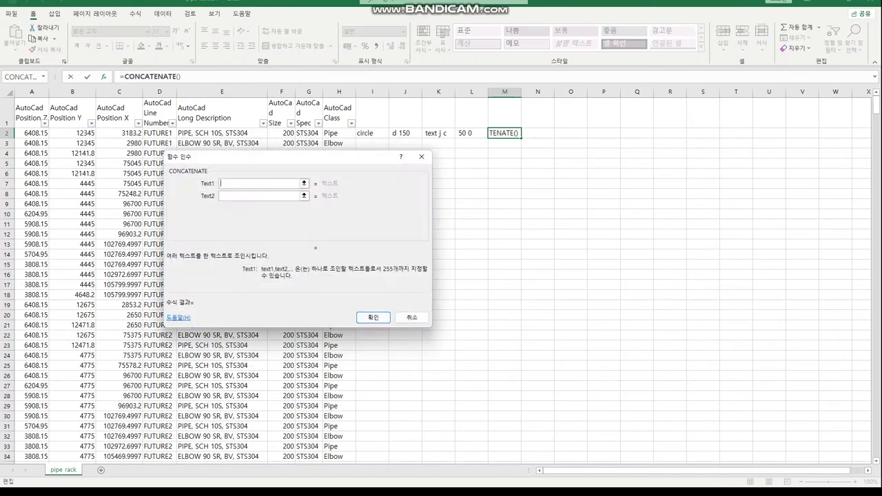
{"action": "left_click", "coordinate": [505, 132]}
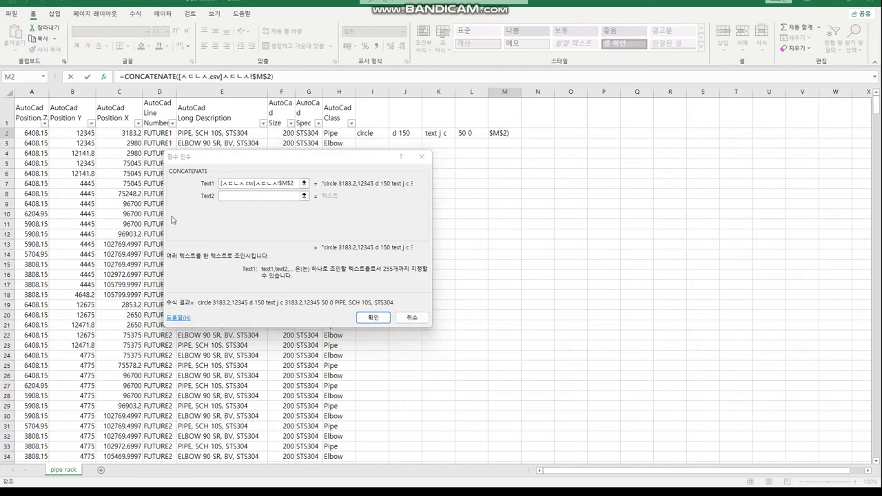
{"action": "left_click", "coordinate": [412, 318]}
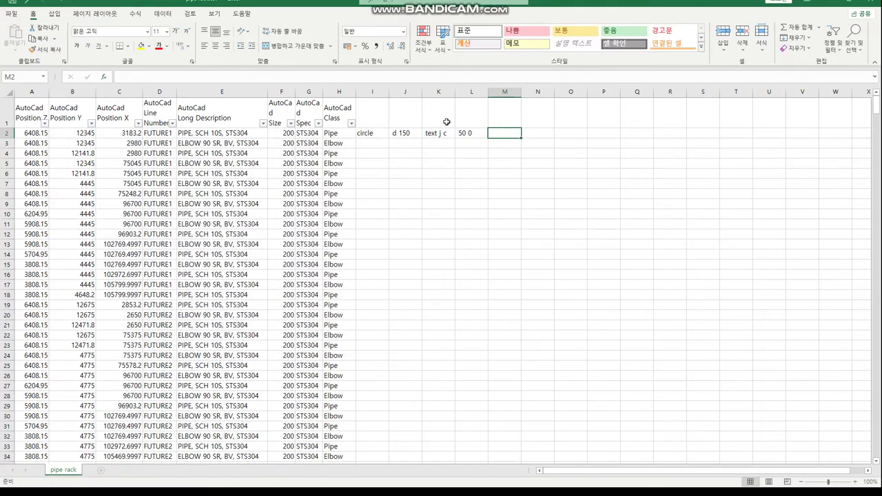
Insert CONCATENATE into M2 again to set up its arguments
{"action": "left_click", "coordinate": [103, 77]}
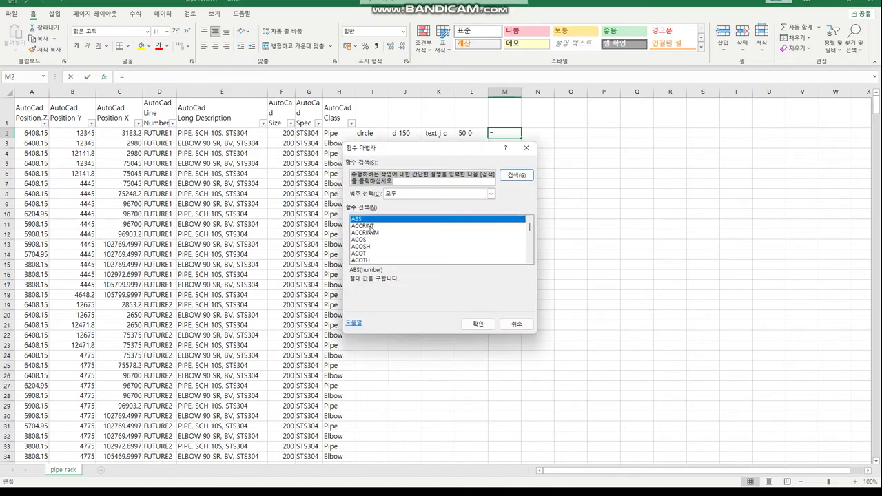
{"action": "scroll", "coordinate": [371, 231], "scroll_direction": "down", "scroll_amount": 4}
{"action": "scroll", "coordinate": [371, 235], "scroll_direction": "down", "scroll_amount": 5}
{"action": "scroll", "coordinate": [372, 237], "scroll_direction": "down", "scroll_amount": 4}
{"action": "scroll", "coordinate": [373, 241], "scroll_direction": "down", "scroll_amount": 5}
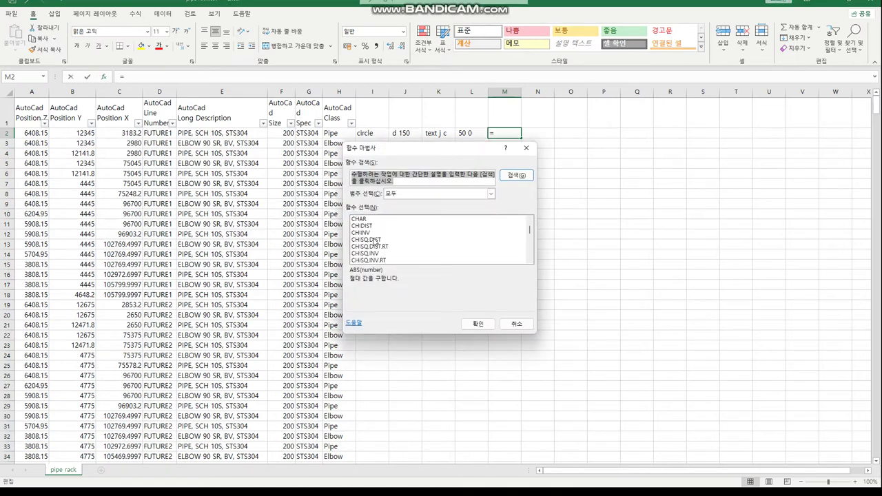
{"action": "scroll", "coordinate": [376, 243], "scroll_direction": "down", "scroll_amount": 3}
{"action": "scroll", "coordinate": [379, 244], "scroll_direction": "down", "scroll_amount": 2}
{"action": "left_click", "coordinate": [376, 242]}
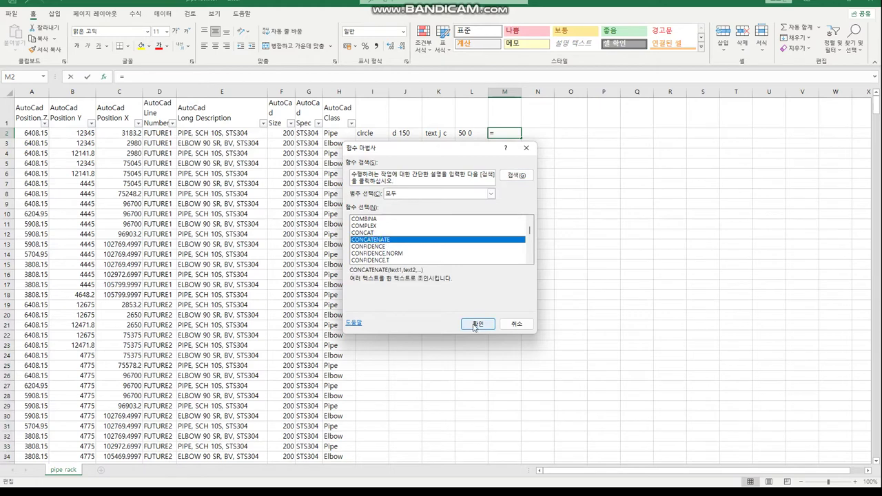
{"action": "left_click", "coordinate": [478, 324]}
Fill the CONCATENATE arguments with I2, C2, a comma, B2, J2 and K2
{"action": "left_click", "coordinate": [377, 133]}
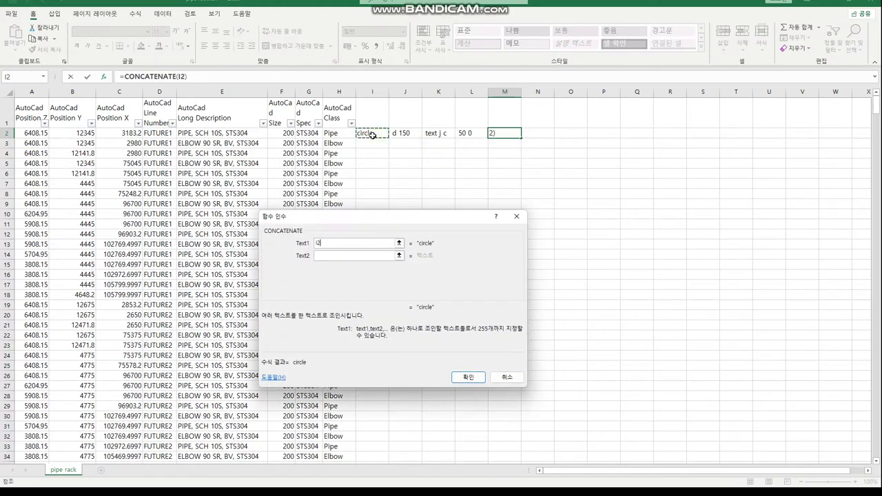
{"action": "left_click", "coordinate": [333, 256]}
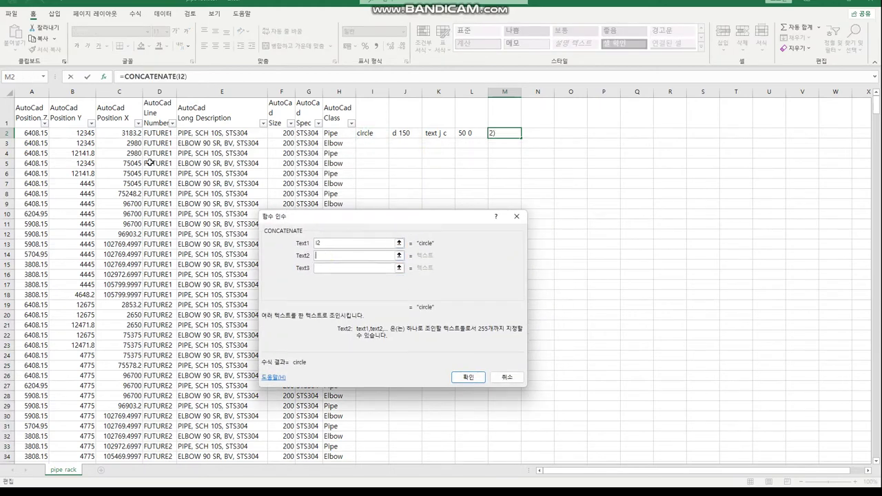
{"action": "left_click", "coordinate": [125, 133]}
{"action": "left_click", "coordinate": [332, 269]}
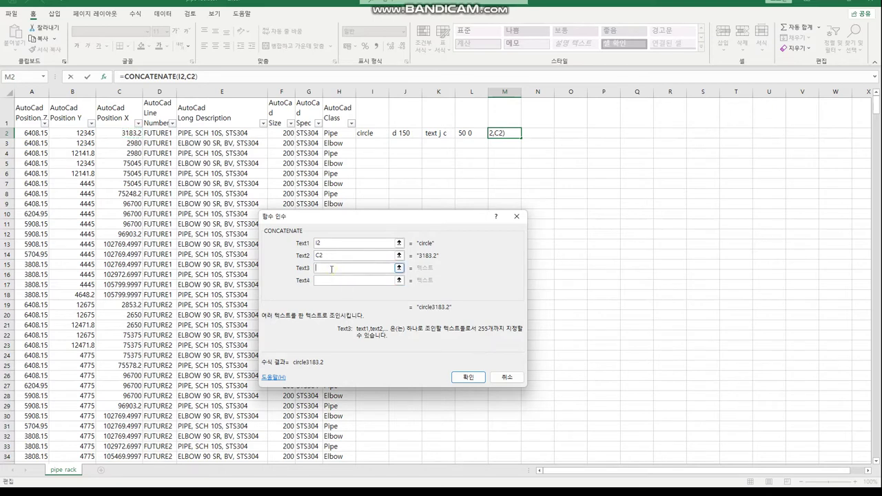
{"action": "type", "text": ","}
{"action": "left_click", "coordinate": [338, 281]}
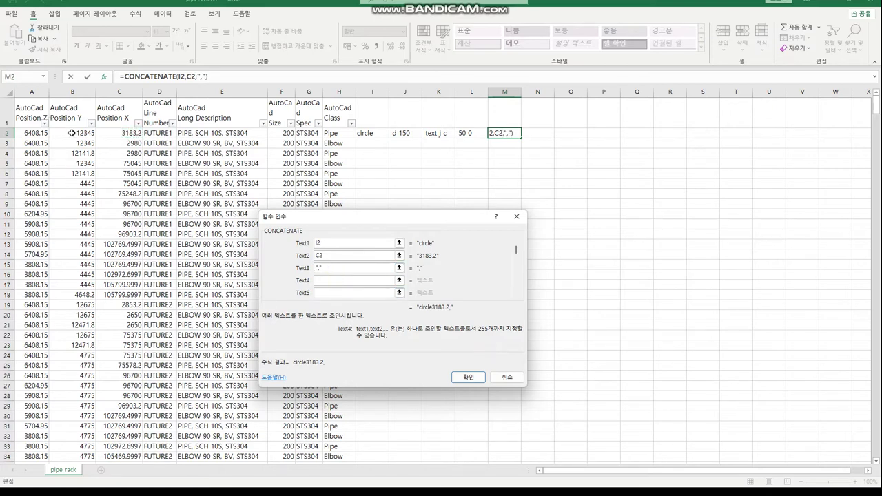
{"action": "left_click", "coordinate": [71, 133]}
{"action": "left_click", "coordinate": [330, 293]}
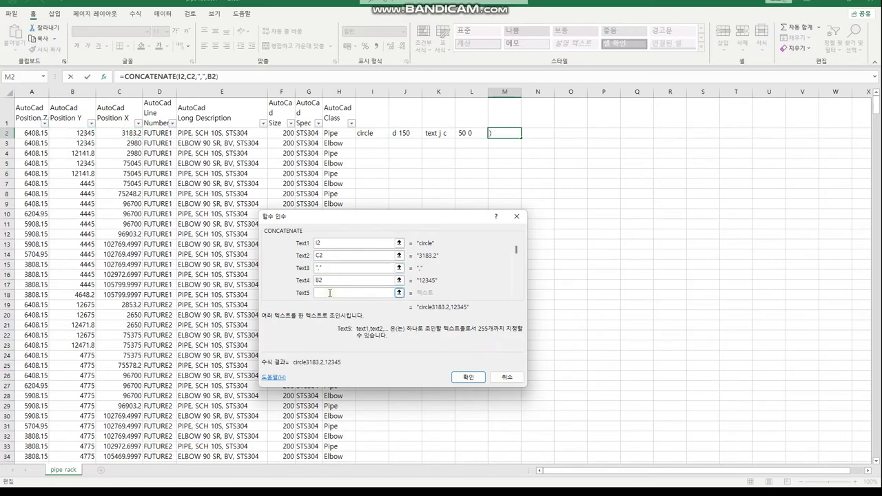
{"action": "left_click", "coordinate": [406, 134]}
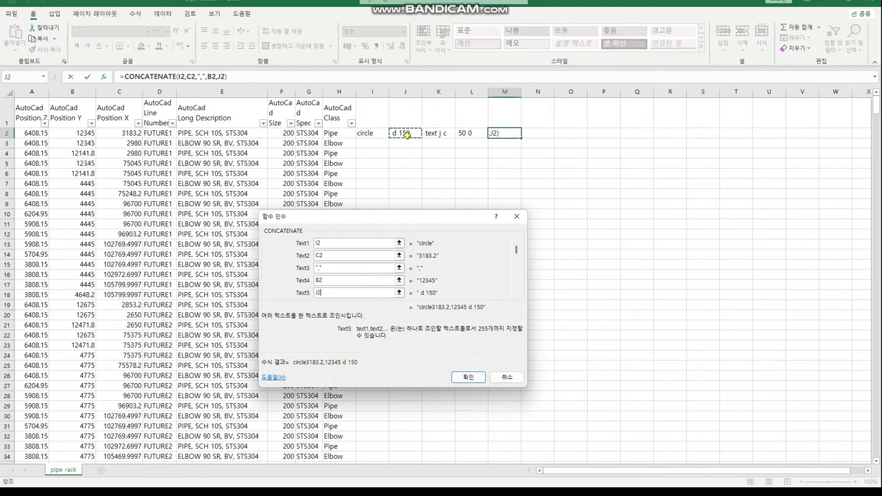
{"action": "left_click", "coordinate": [517, 299]}
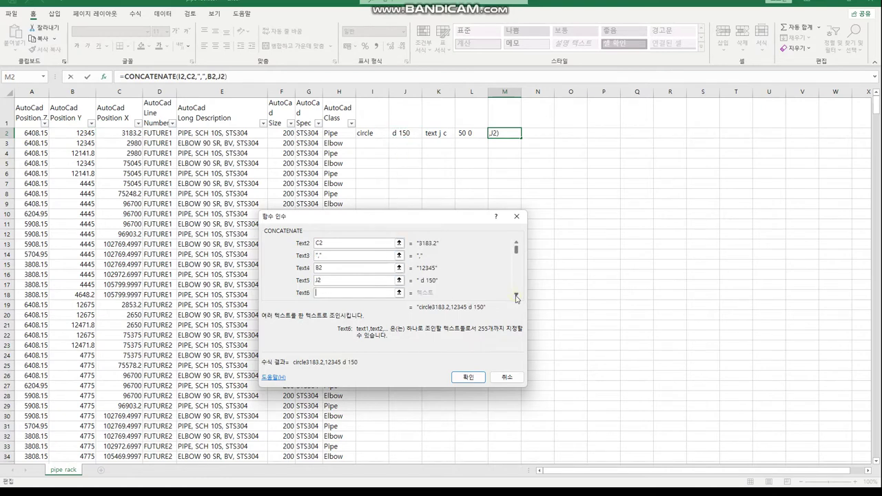
{"action": "left_click", "coordinate": [436, 135]}
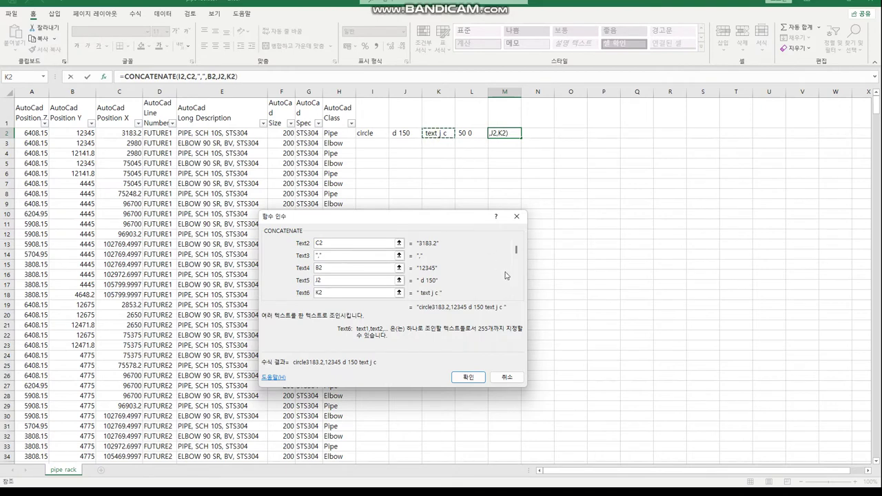
{"action": "left_click", "coordinate": [517, 298]}
Add C2, a comma, B2, L2 and E2, confirm the formula, and widen column M
{"action": "left_click", "coordinate": [517, 297]}
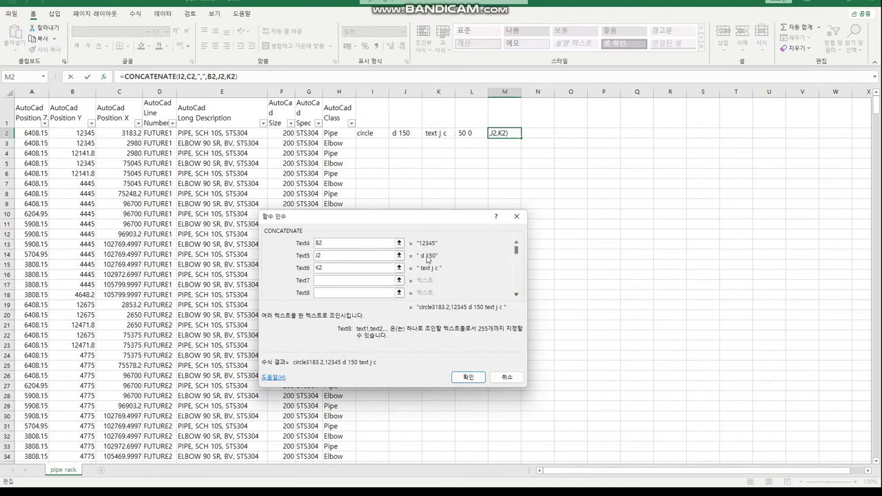
{"action": "left_click", "coordinate": [133, 132]}
{"action": "left_click", "coordinate": [333, 293]}
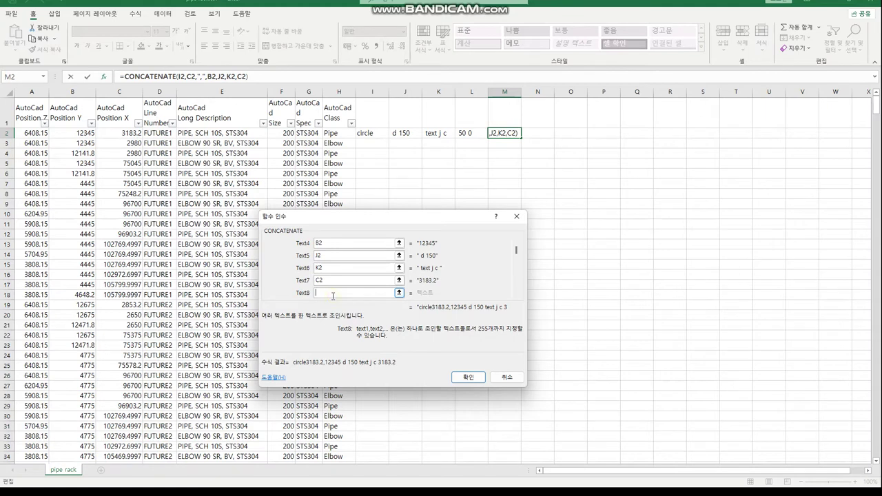
{"action": "double_click", "coordinate": [516, 295]}
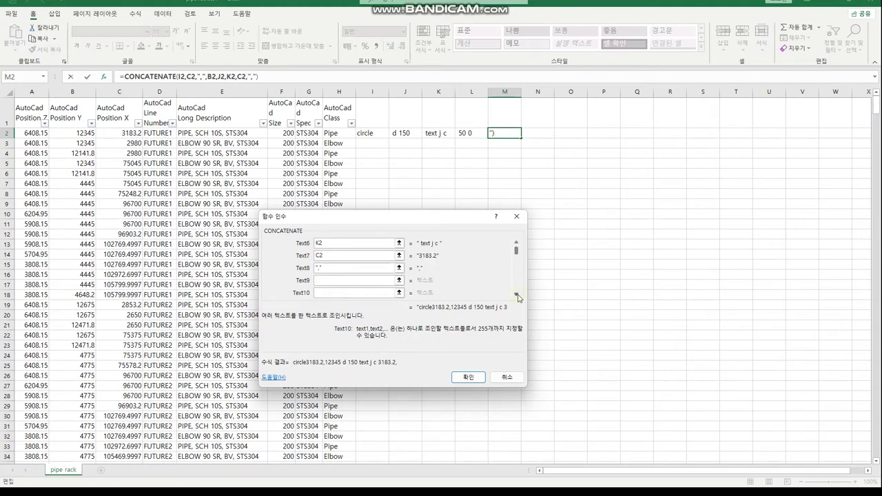
{"action": "left_click", "coordinate": [315, 280]}
{"action": "left_click", "coordinate": [83, 132]}
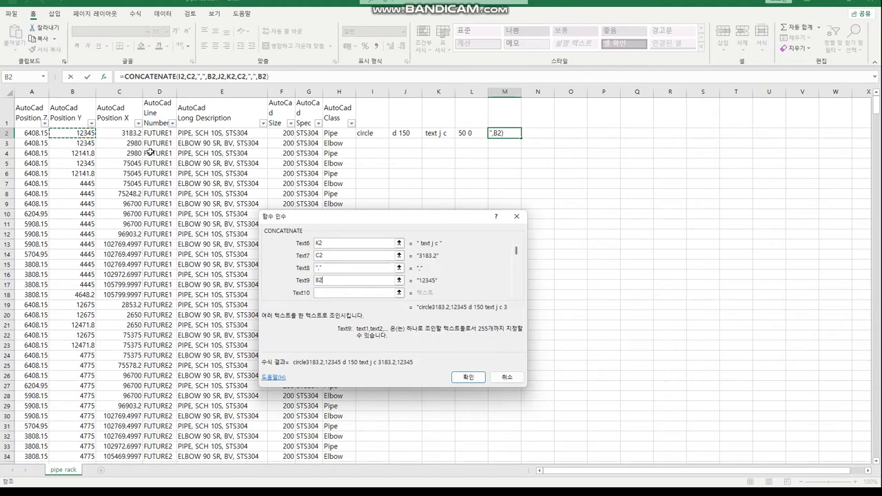
{"action": "left_click", "coordinate": [344, 292]}
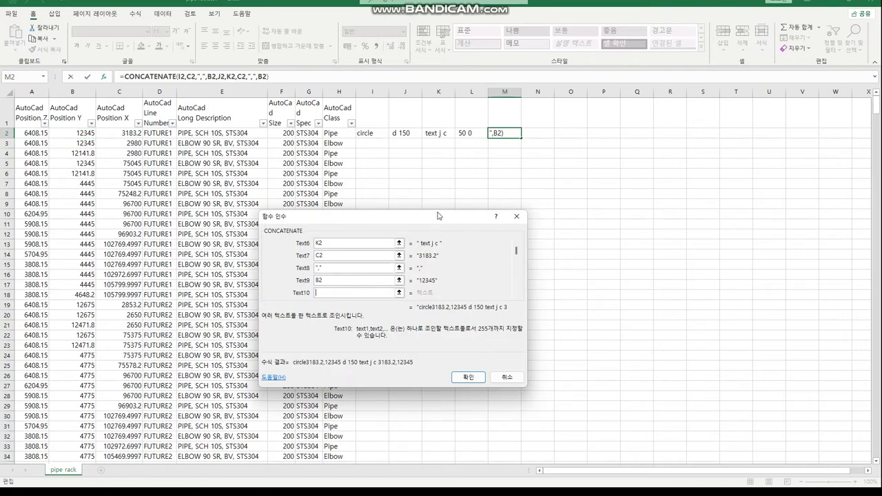
{"action": "left_click", "coordinate": [471, 133]}
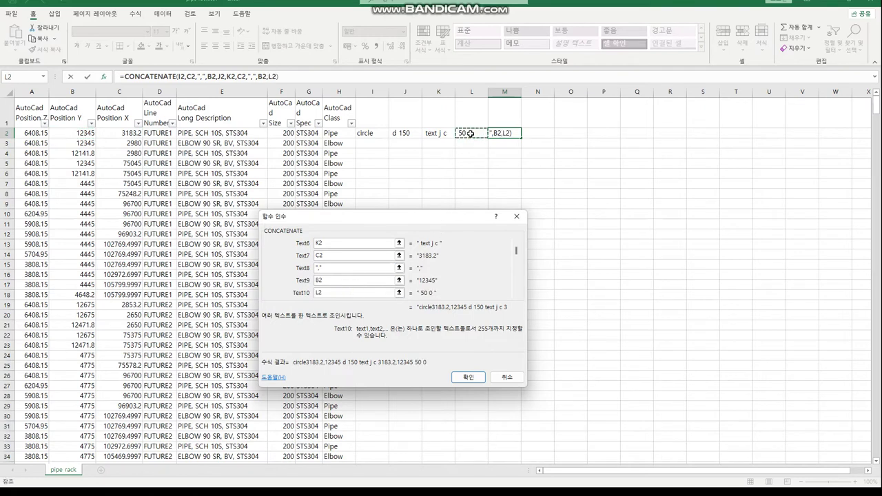
{"action": "left_click", "coordinate": [516, 295]}
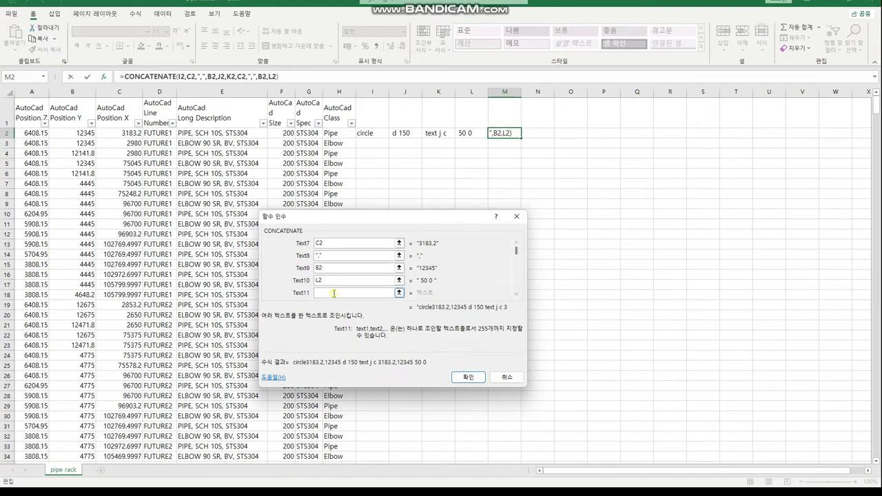
{"action": "left_click", "coordinate": [226, 132]}
{"action": "left_click", "coordinate": [517, 294]}
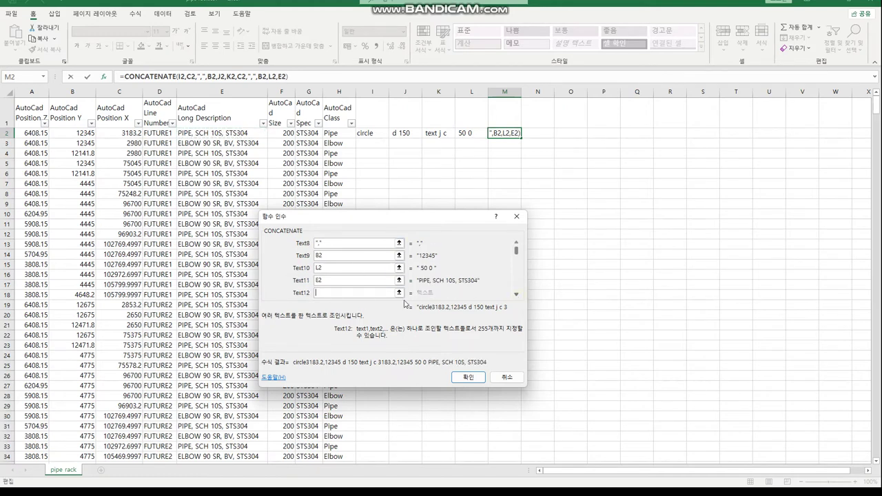
{"action": "left_click", "coordinate": [468, 377]}
{"action": "left_click_drag", "start_coordinate": [520, 94], "coordinate": [746, 93]}
Fill the I2:M2 script formulas down through row 705
{"action": "left_click", "coordinate": [613, 193]}
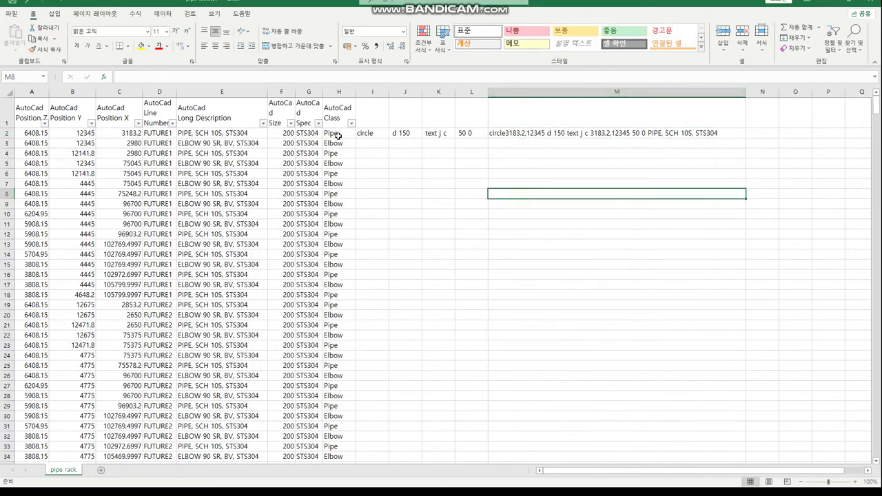
{"action": "left_click_drag", "start_coordinate": [360, 134], "coordinate": [581, 138]}
{"action": "key", "text": "ctrl+c"}
{"action": "key", "text": "ctrl+v"}
{"action": "scroll", "coordinate": [582, 138], "scroll_direction": "down", "scroll_amount": 15}
{"action": "scroll", "coordinate": [581, 138], "scroll_direction": "down", "scroll_amount": 20}
{"action": "scroll", "coordinate": [582, 138], "scroll_direction": "down", "scroll_amount": 20}
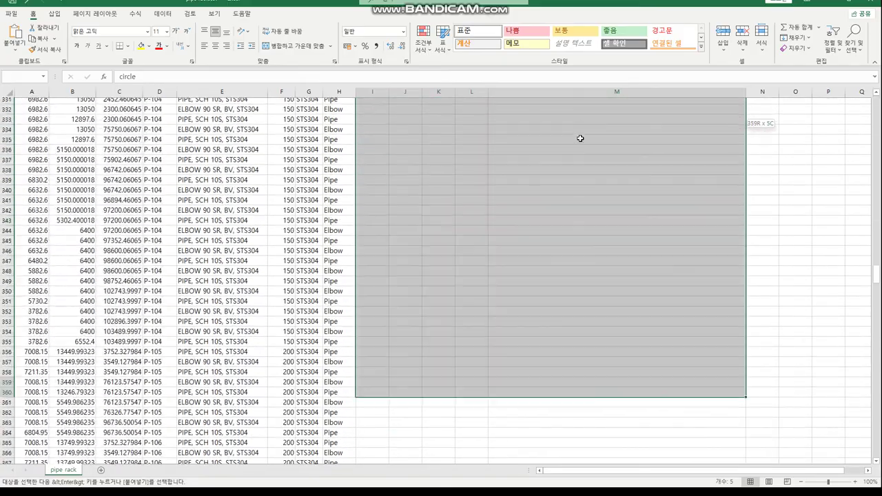
{"action": "scroll", "coordinate": [581, 139], "scroll_direction": "down", "scroll_amount": 20}
{"action": "scroll", "coordinate": [580, 139], "scroll_direction": "down", "scroll_amount": 20}
{"action": "scroll", "coordinate": [580, 138], "scroll_direction": "down", "scroll_amount": 20}
{"action": "scroll", "coordinate": [581, 139], "scroll_direction": "up", "scroll_amount": 12}
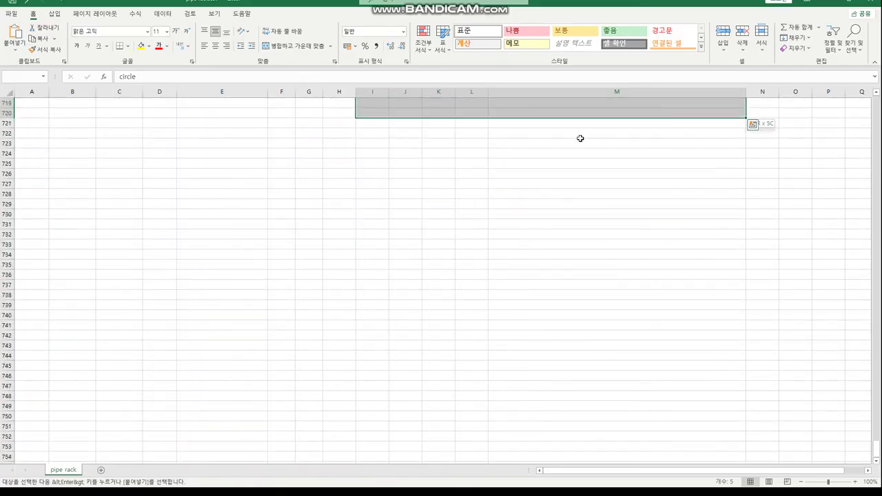
{"action": "key", "text": "shift+Down"}
{"action": "key", "text": "shift+Down"}
{"action": "key", "text": "shift+Down"}
{"action": "key", "text": "shift+Down"}
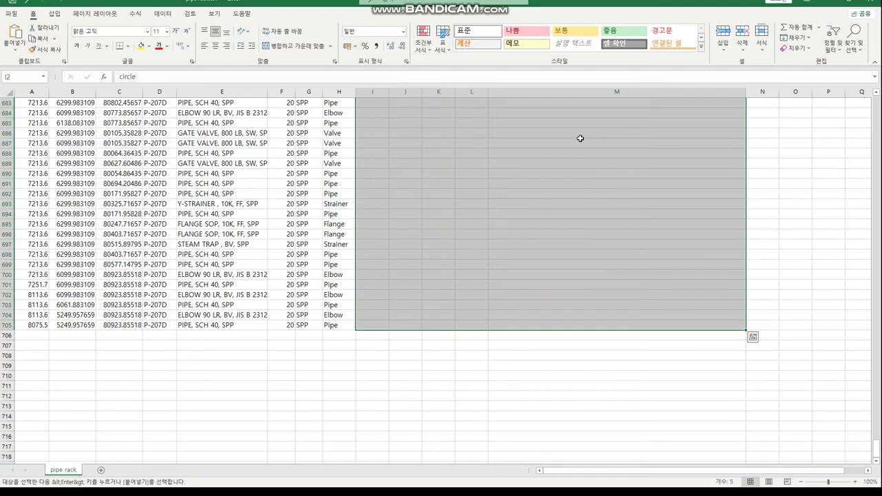
{"action": "key", "text": "Return"}
Add a trailing space after circle in I2 and copy that cell
{"action": "left_click", "coordinate": [542, 194]}
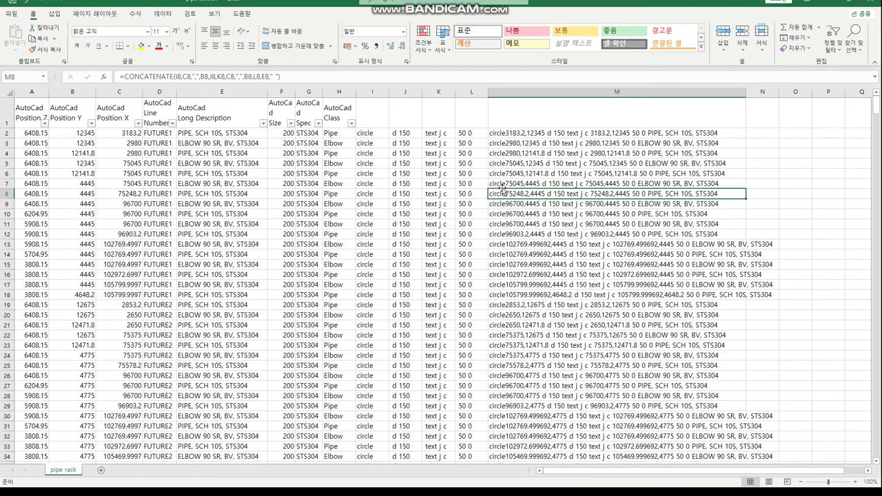
{"action": "key", "text": "ctrl+Up"}
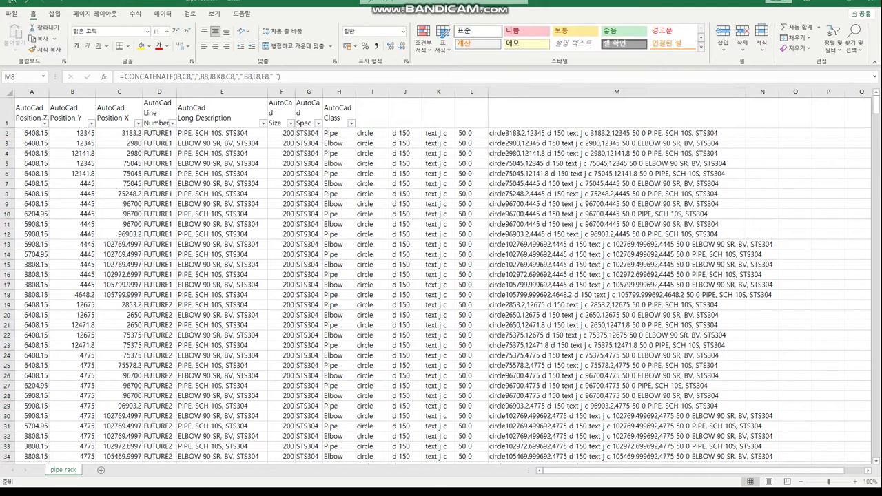
{"action": "key", "text": "ctrl+c"}
{"action": "left_click", "coordinate": [519, 133]}
{"action": "double_click", "coordinate": [377, 134]}
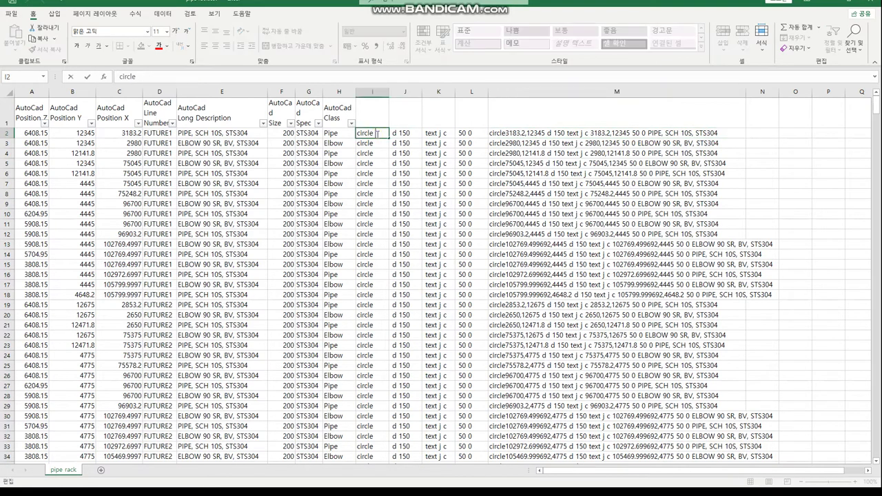
{"action": "key", "text": "Escape"}
{"action": "key", "text": "ctrl+c"}
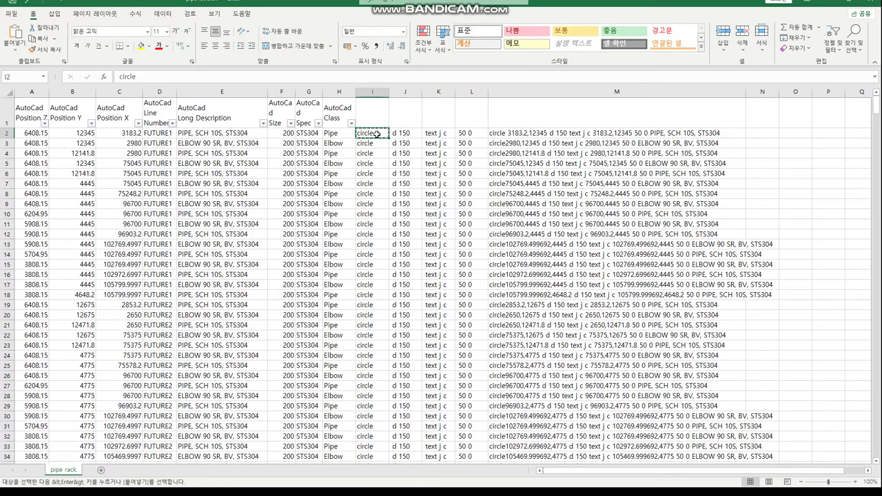
{"action": "left_click_drag", "start_coordinate": [378, 134], "coordinate": [377, 134]}
Paste the spaced circle down column I and filter AutoCad Class to Elbow only
{"action": "key", "text": "Return"}
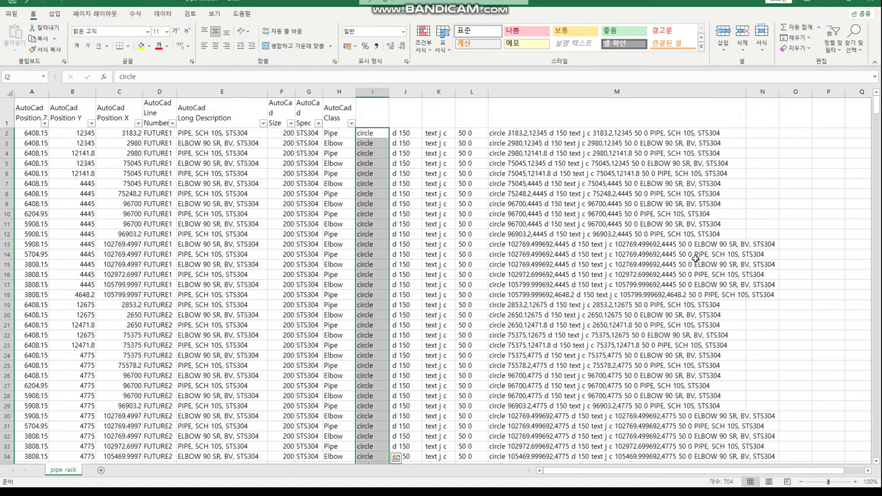
{"action": "left_click", "coordinate": [641, 224]}
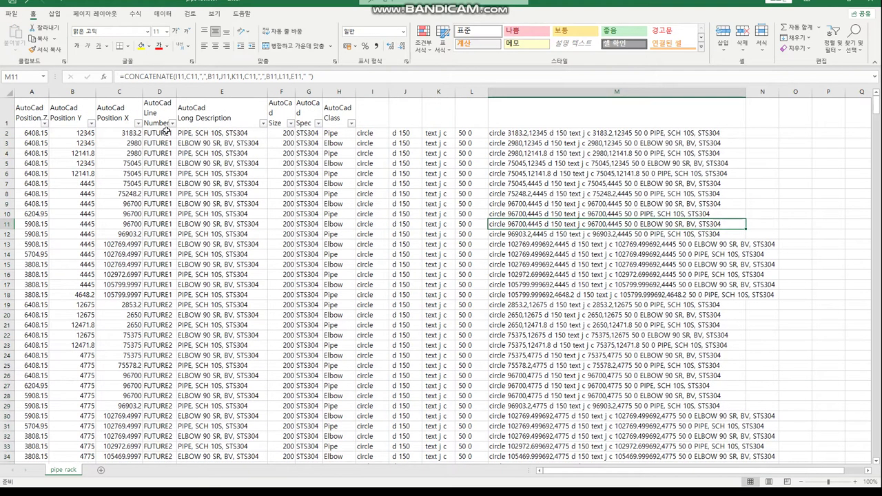
{"action": "left_click", "coordinate": [351, 123]}
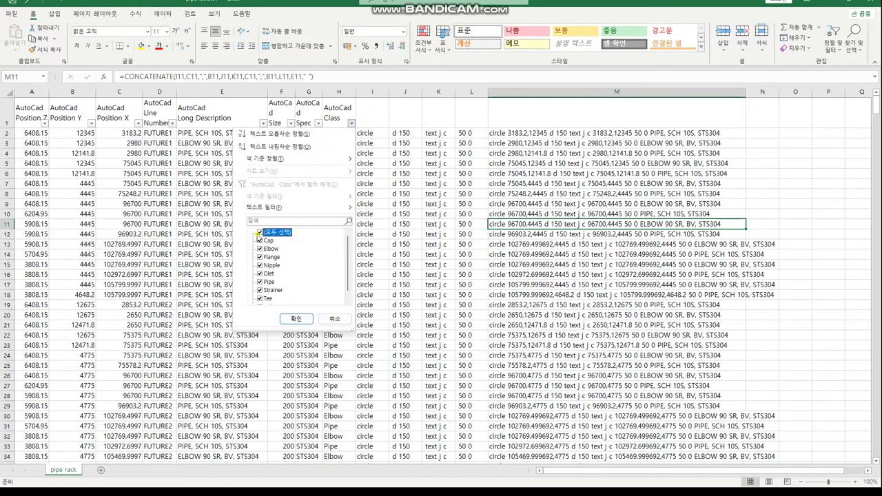
{"action": "left_click", "coordinate": [261, 233]}
{"action": "left_click", "coordinate": [260, 249]}
{"action": "left_click", "coordinate": [297, 319]}
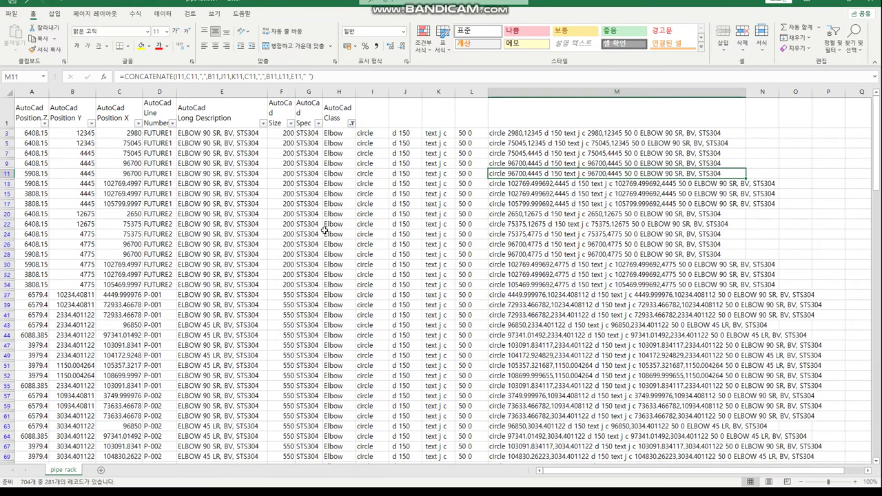
Apply a size 550 filter, then restore all sizes again
{"action": "left_click", "coordinate": [291, 123]}
{"action": "left_click", "coordinate": [207, 232]}
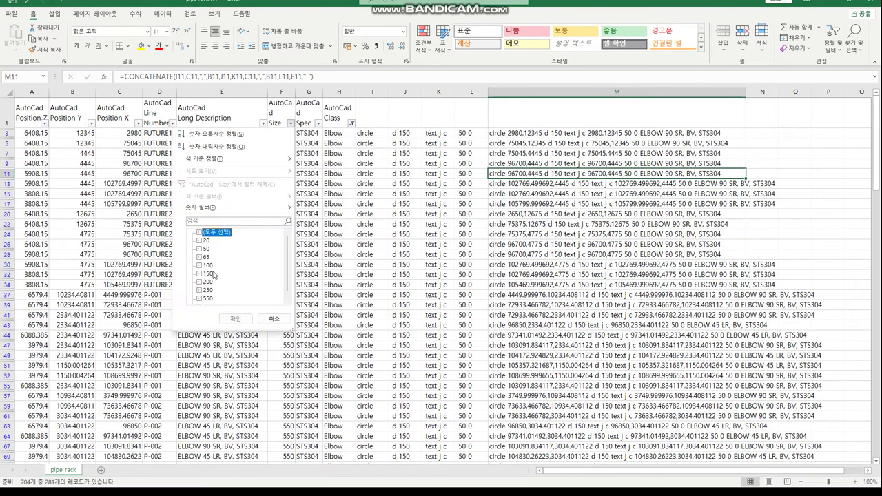
{"action": "left_click", "coordinate": [204, 299]}
{"action": "left_click", "coordinate": [233, 318]}
{"action": "left_click", "coordinate": [318, 124]}
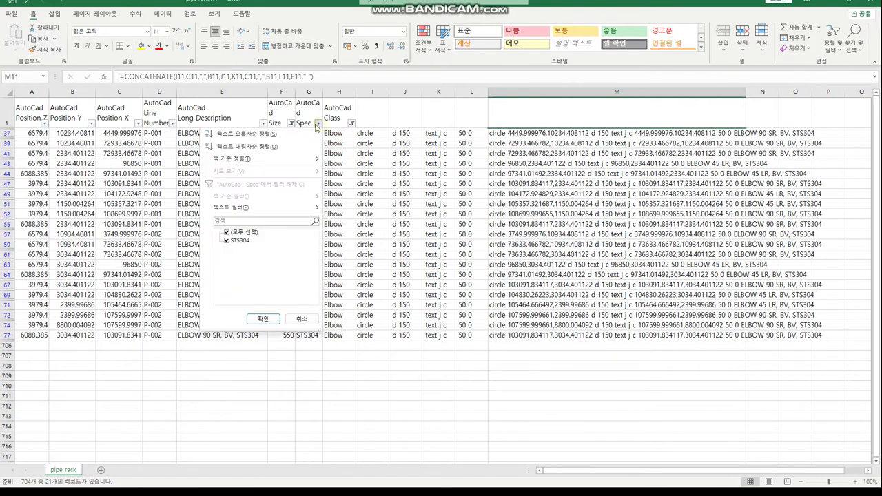
{"action": "left_click", "coordinate": [261, 320]}
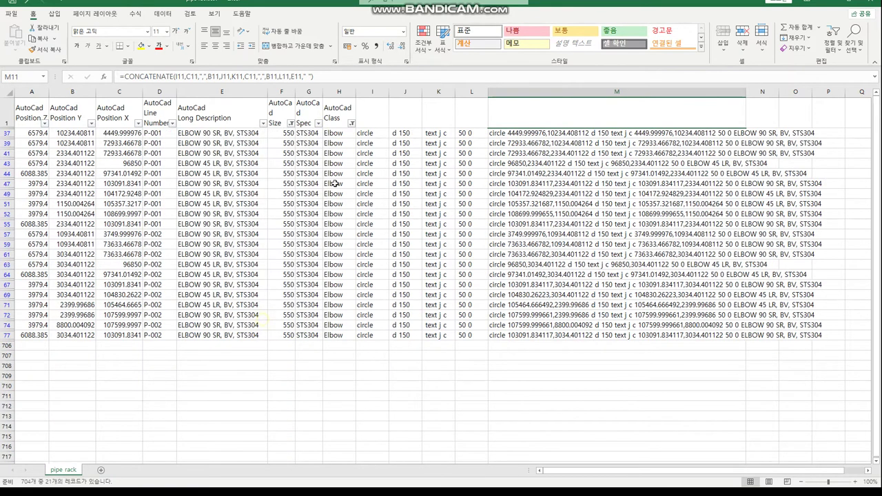
{"action": "left_click", "coordinate": [291, 124]}
{"action": "left_click", "coordinate": [206, 232]}
{"action": "left_click", "coordinate": [233, 319]}
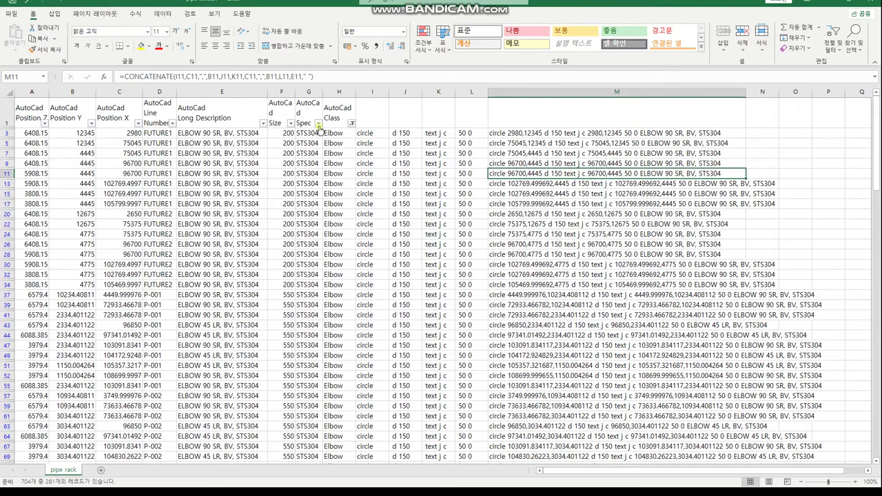
Filter AutoCad Spec to STS304 and AutoCad Size to 550
{"action": "left_click", "coordinate": [318, 123]}
{"action": "left_click", "coordinate": [236, 234]}
{"action": "left_click", "coordinate": [234, 256]}
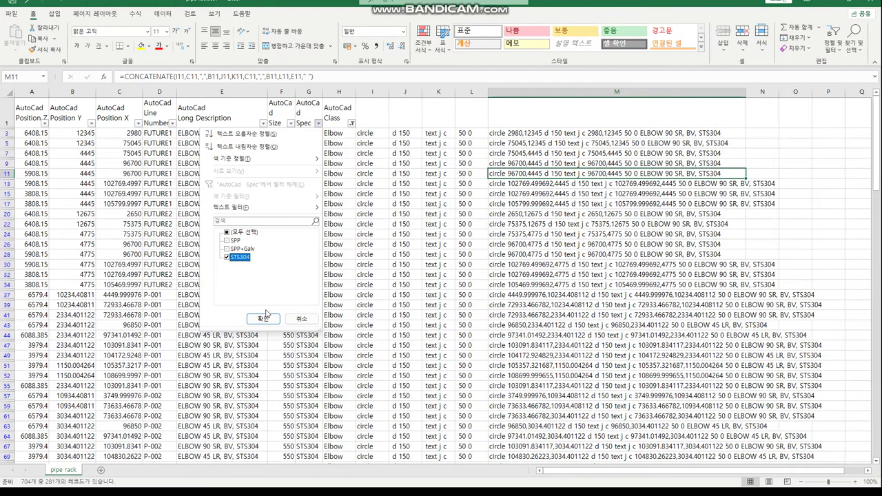
{"action": "left_click", "coordinate": [263, 318]}
{"action": "left_click", "coordinate": [291, 123]}
{"action": "left_click", "coordinate": [199, 233]}
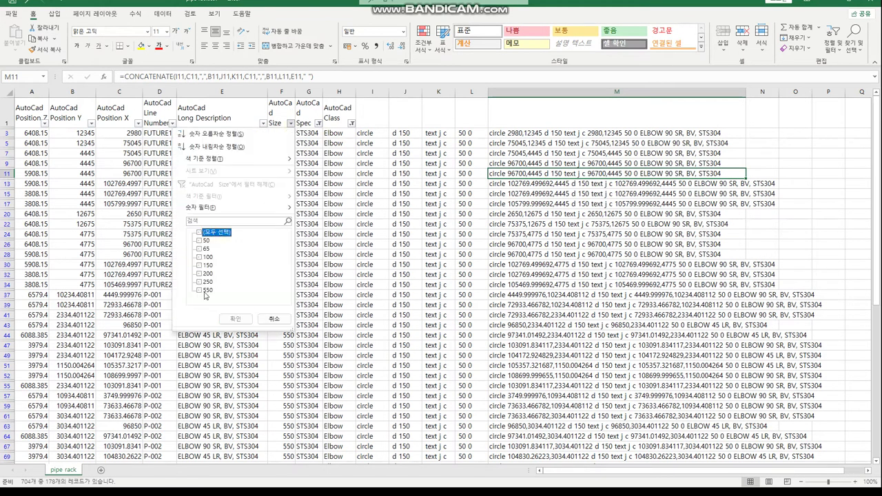
{"action": "left_click", "coordinate": [199, 290]}
{"action": "left_click", "coordinate": [235, 318]}
Copy the 21 filtered script lines in column M
{"action": "left_click_drag", "start_coordinate": [510, 133], "coordinate": [521, 334]}
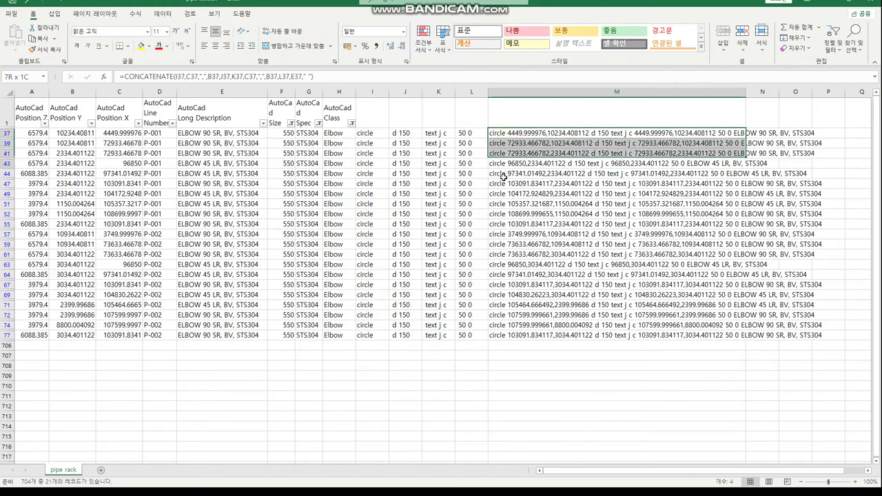
{"action": "right_click", "coordinate": [520, 334]}
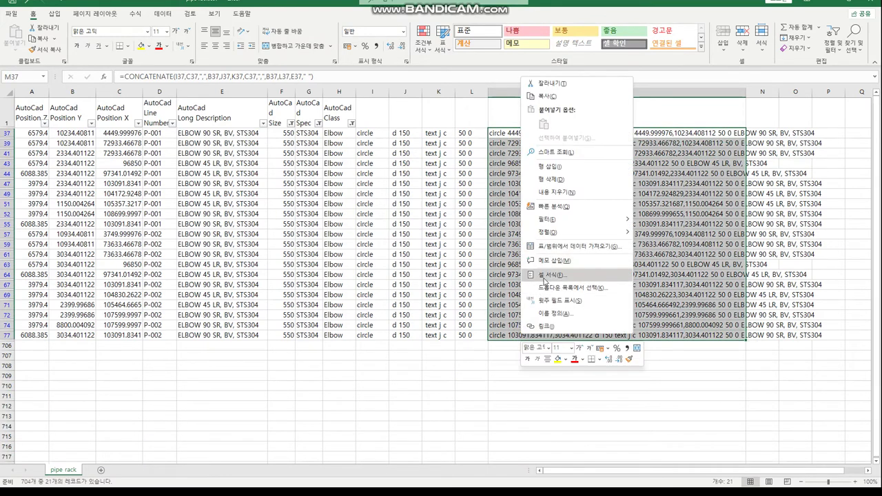
{"action": "left_click", "coordinate": [544, 102]}
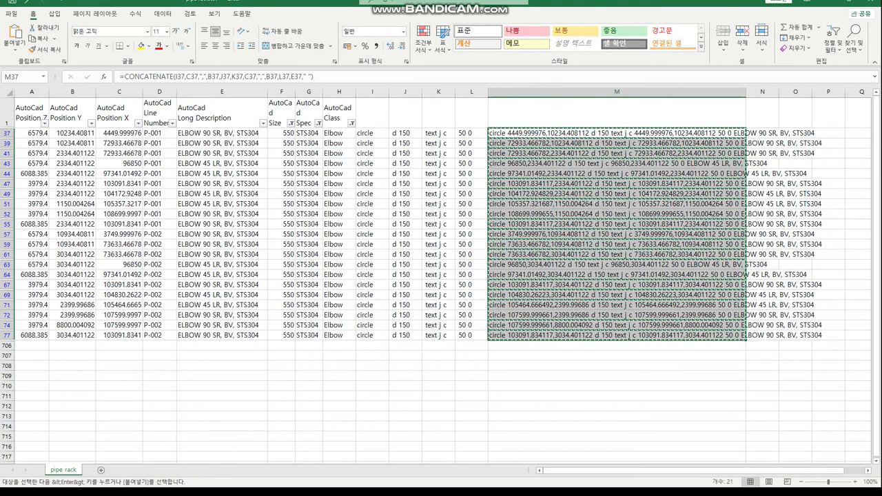
Create a new empty text document named test.txt in the test folder
{"action": "key", "text": "alt+Tab"}
{"action": "right_click", "coordinate": [327, 285]}
{"action": "mouse_move", "coordinate": [364, 356]}
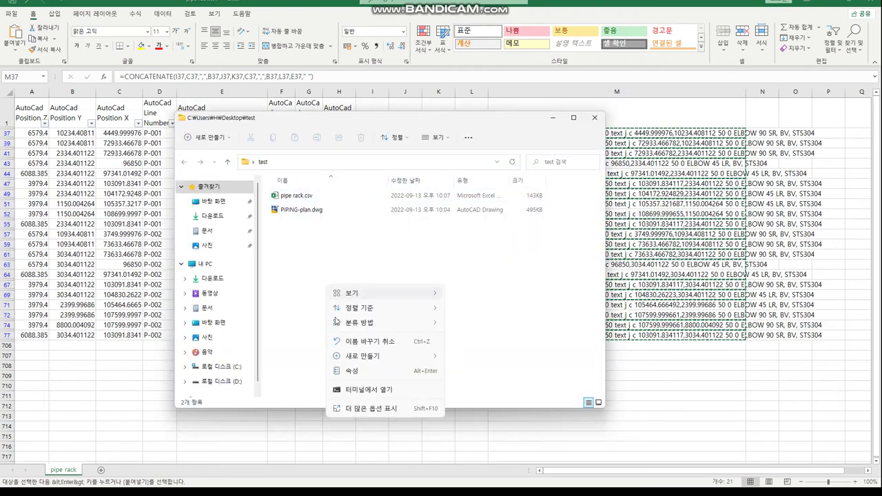
{"action": "left_click", "coordinate": [478, 417]}
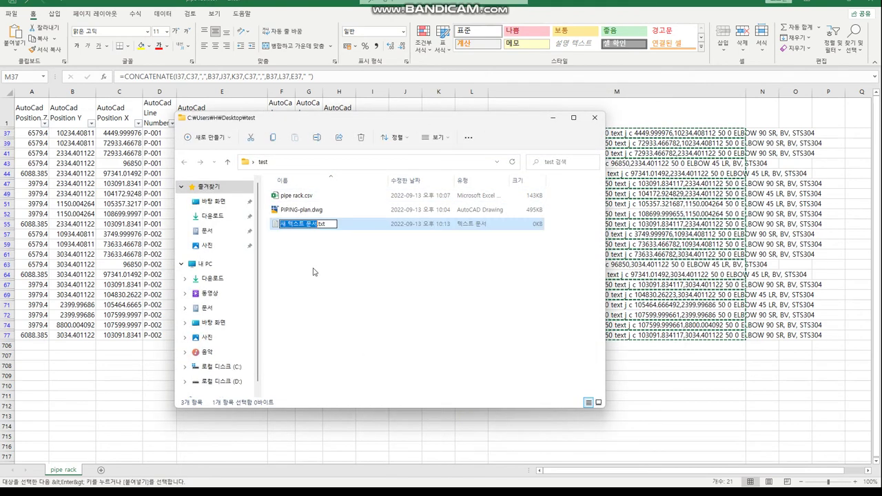
{"action": "type", "text": "txt"}
{"action": "key", "text": "Return"}
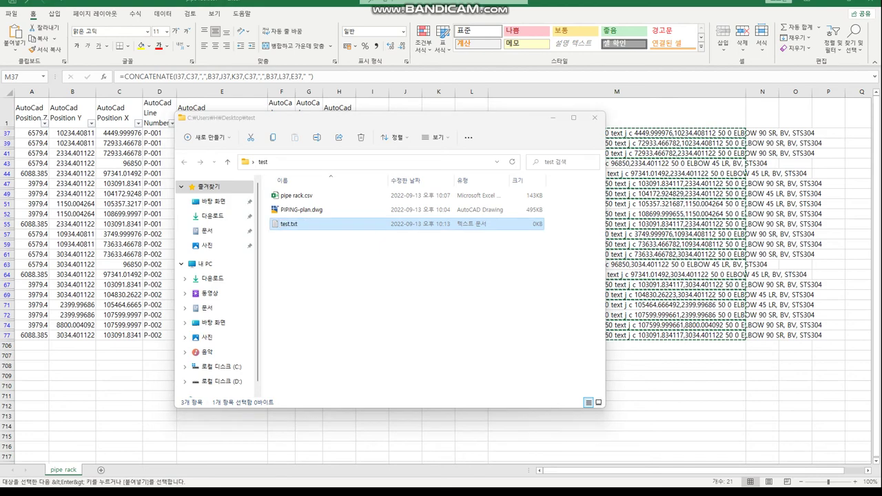
Rename test.txt to test.scr and confirm the extension change
{"action": "left_click", "coordinate": [293, 225]}
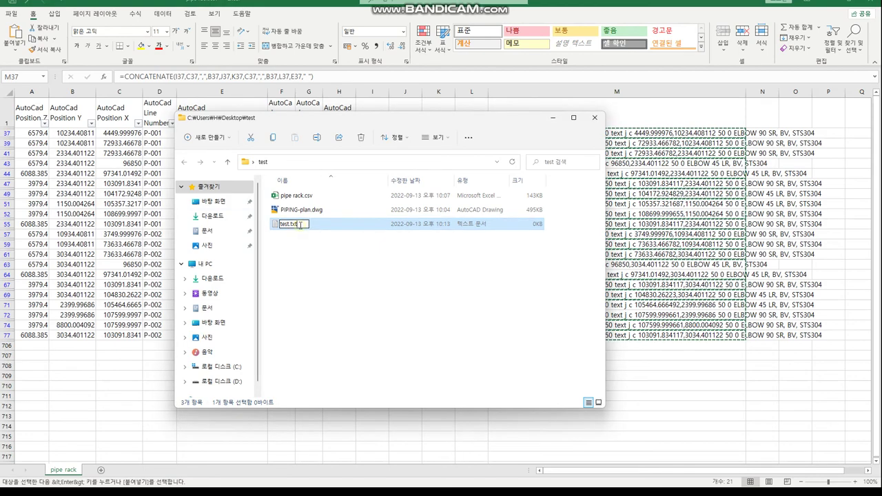
{"action": "key", "text": "BackSpace"}
{"action": "key", "text": "BackSpace"}
{"action": "key", "text": "BackSpace"}
{"action": "type", "text": "scr"}
{"action": "key", "text": "Return"}
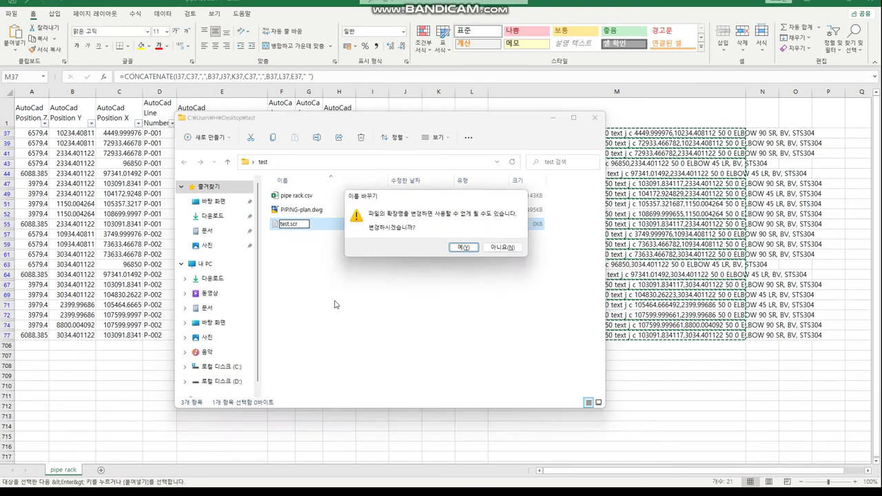
{"action": "key", "text": "Return"}
Paste the copied script lines into test.scr in Notepad, save and close it
{"action": "double_click", "coordinate": [297, 225]}
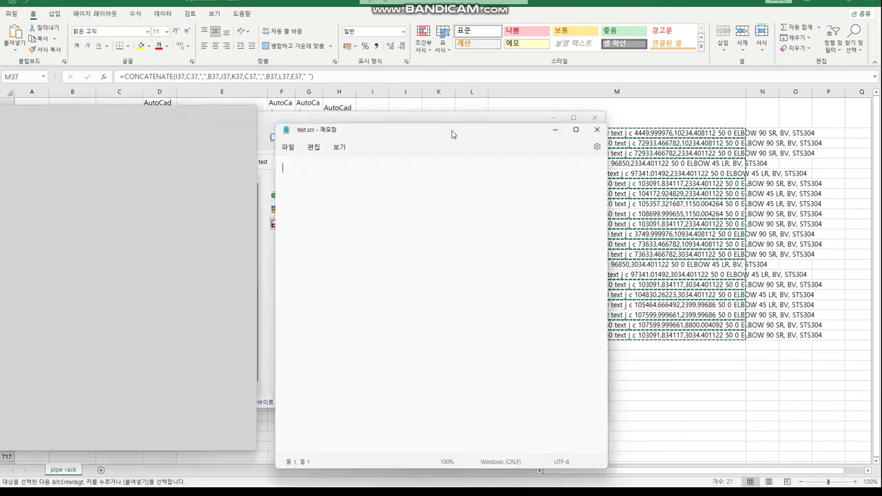
{"action": "left_click_drag", "start_coordinate": [453, 135], "coordinate": [587, 132]}
{"action": "key", "text": "ctrl+v"}
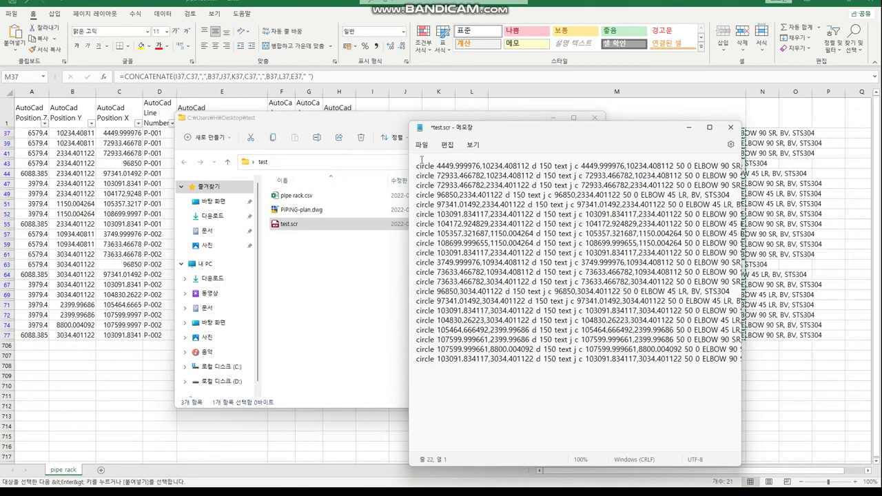
{"action": "left_click", "coordinate": [422, 144]}
{"action": "left_click", "coordinate": [435, 203]}
{"action": "left_click", "coordinate": [729, 129]}
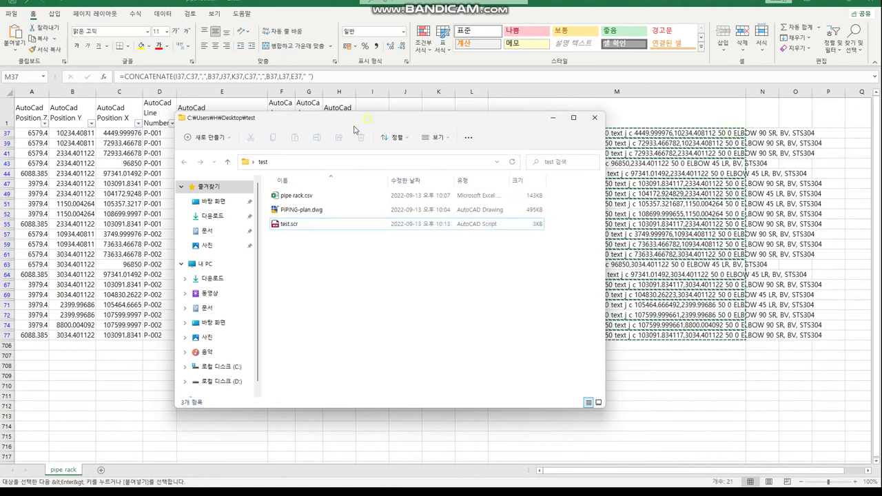
{"action": "left_click_drag", "start_coordinate": [354, 127], "coordinate": [113, 192]}
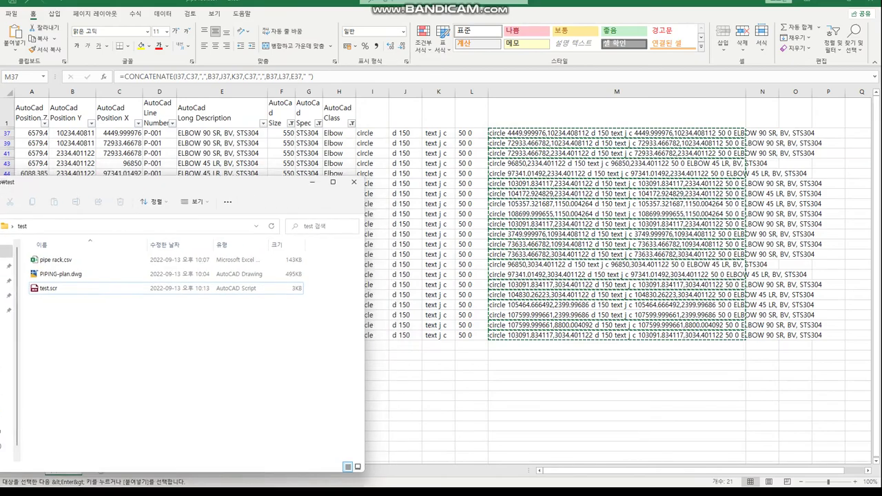
Drag test.scr onto the AutoCAD piping plan to run the script
{"action": "key", "text": "alt+Tab"}
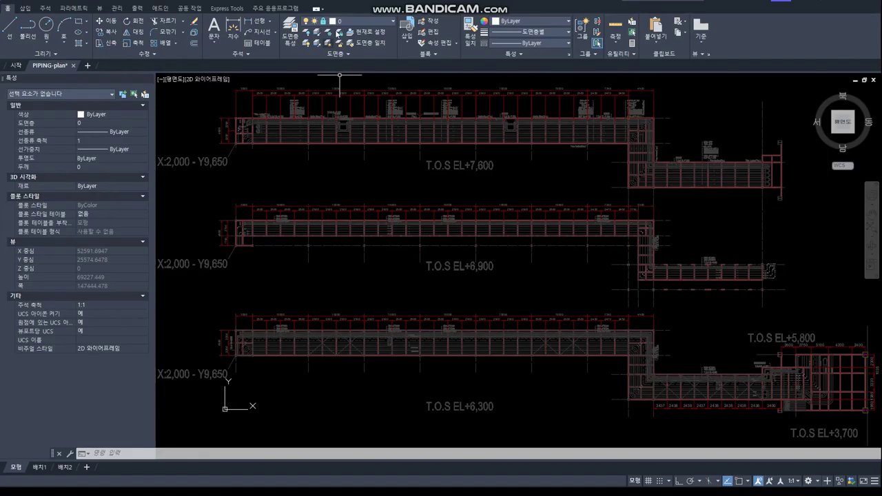
{"action": "key", "text": "alt+Tab"}
{"action": "left_click_drag", "start_coordinate": [232, 181], "coordinate": [239, 80]}
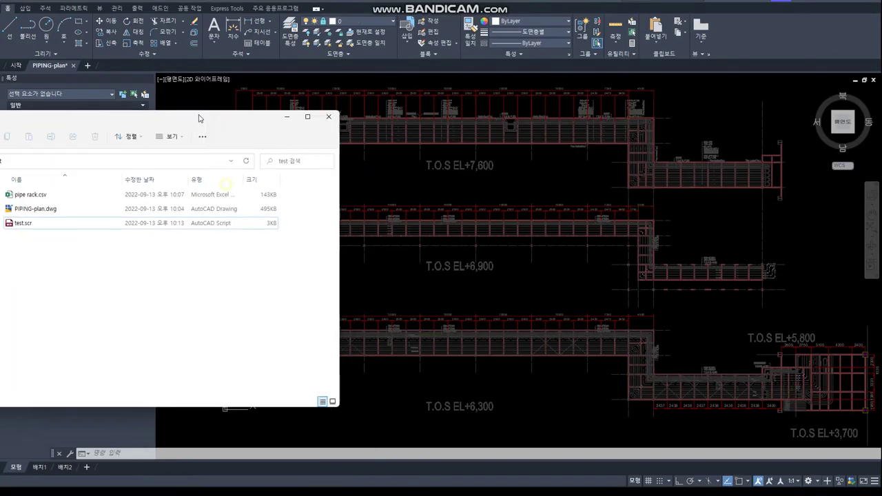
{"action": "left_click", "coordinate": [55, 183]}
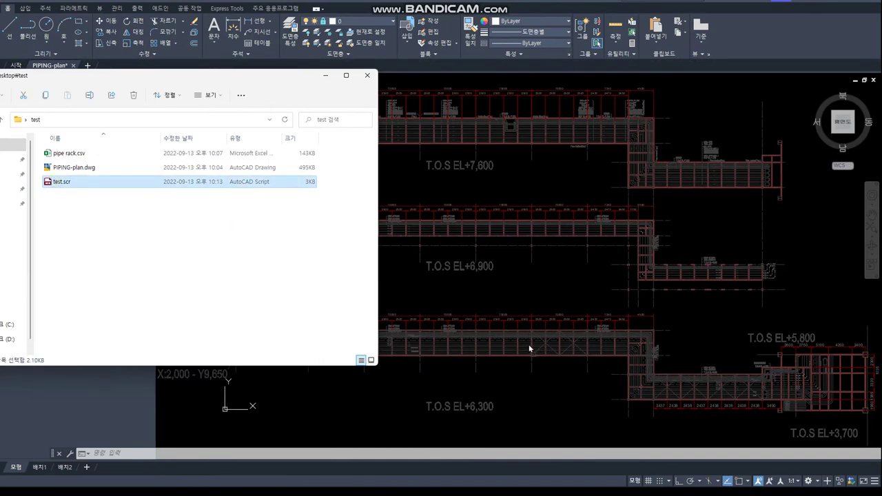
{"action": "left_click_drag", "start_coordinate": [545, 305], "coordinate": [546, 301]}
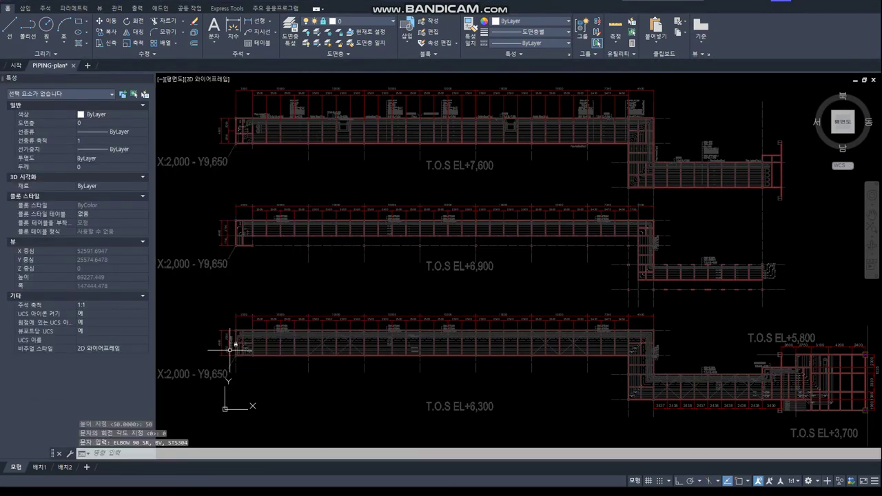
Undo everything the script drew with the U command
{"action": "type", "text": "u"}
{"action": "key", "text": "Return"}
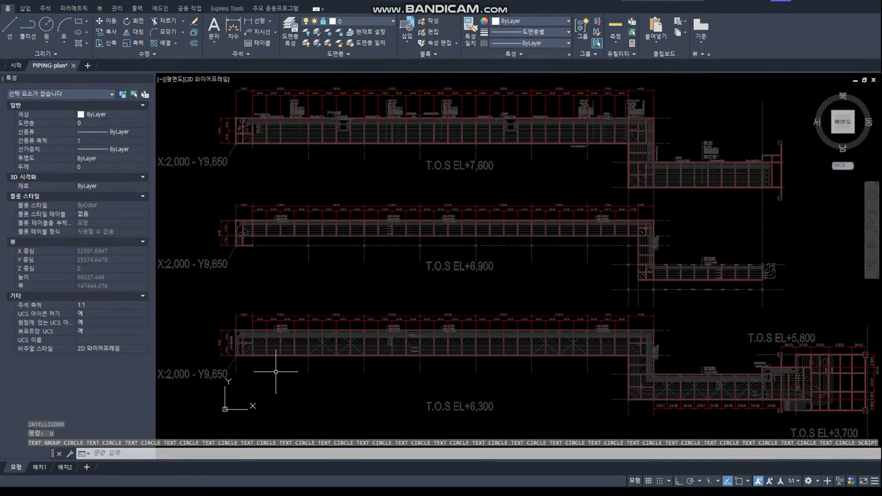
{"action": "key", "text": "Return"}
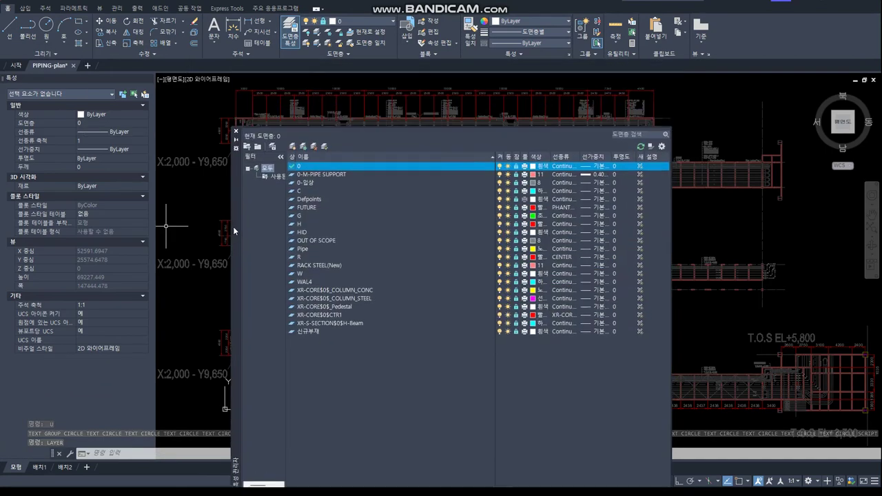
Create a layer named text coloured green (index 3), set it current, and close the palette
{"action": "left_click", "coordinate": [305, 139]}
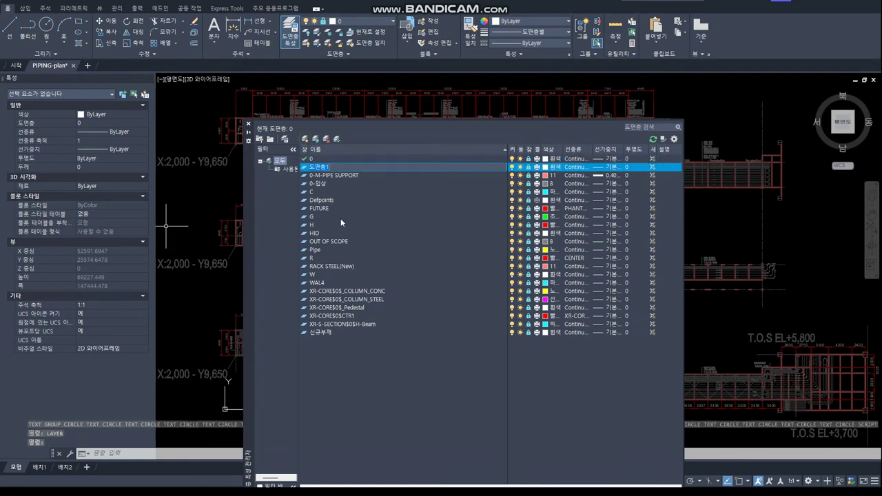
{"action": "type", "text": "text"}
{"action": "key", "text": "Return"}
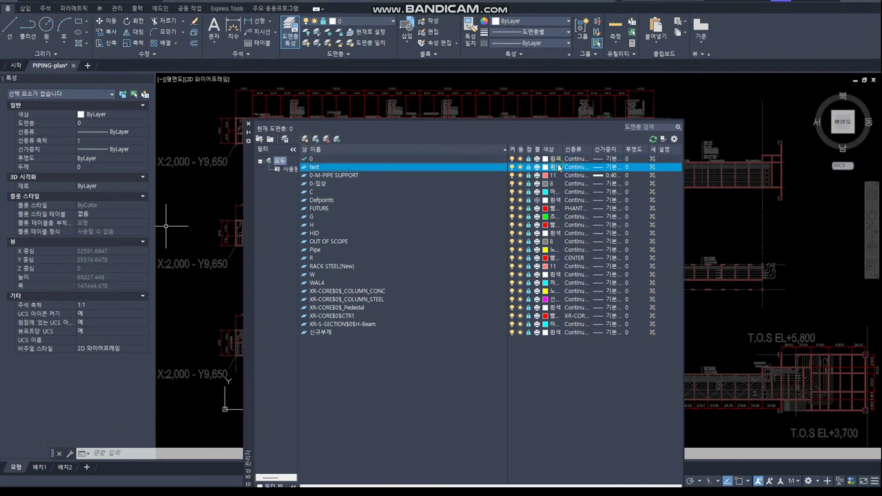
{"action": "left_click", "coordinate": [552, 167]}
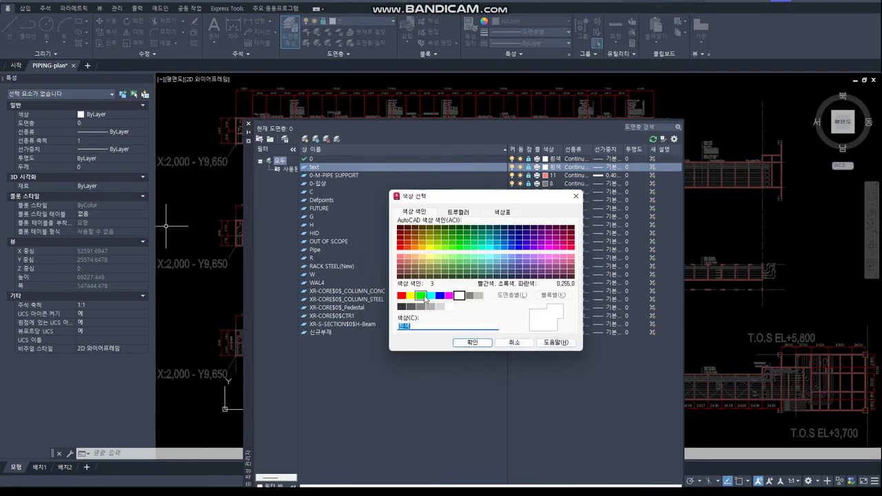
{"action": "left_click", "coordinate": [421, 296]}
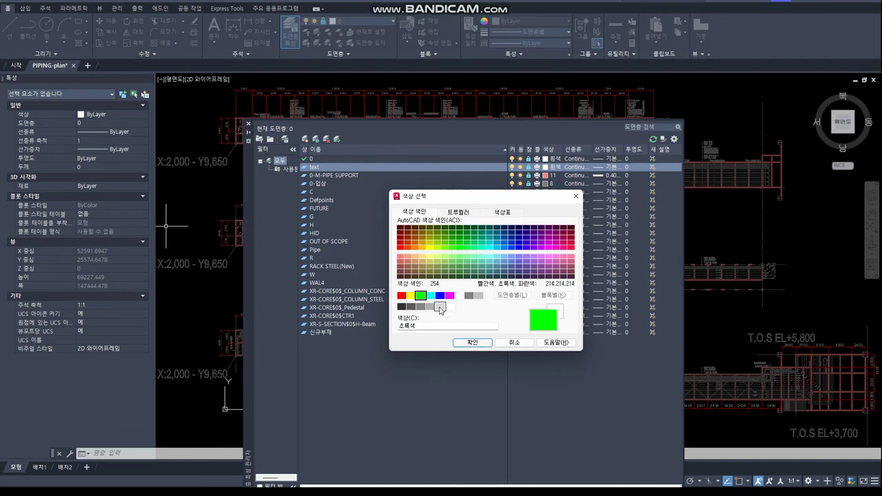
{"action": "left_click", "coordinate": [472, 345]}
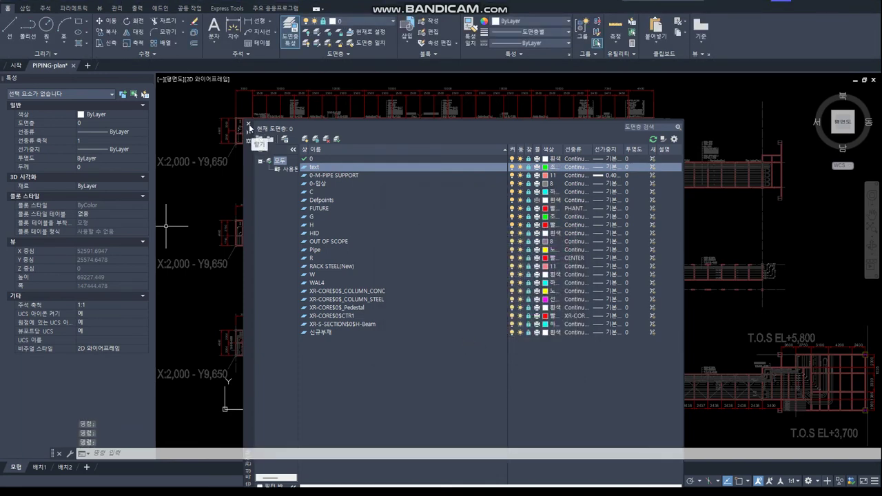
{"action": "left_click", "coordinate": [338, 139]}
{"action": "left_click", "coordinate": [248, 124]}
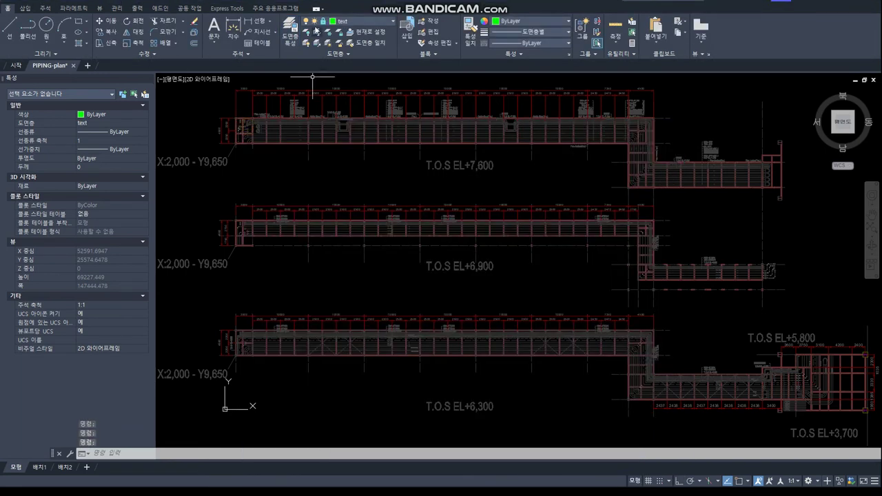
Rerun test.scr on the plan so it draws on the green text layer
{"action": "key", "text": "alt+Tab"}
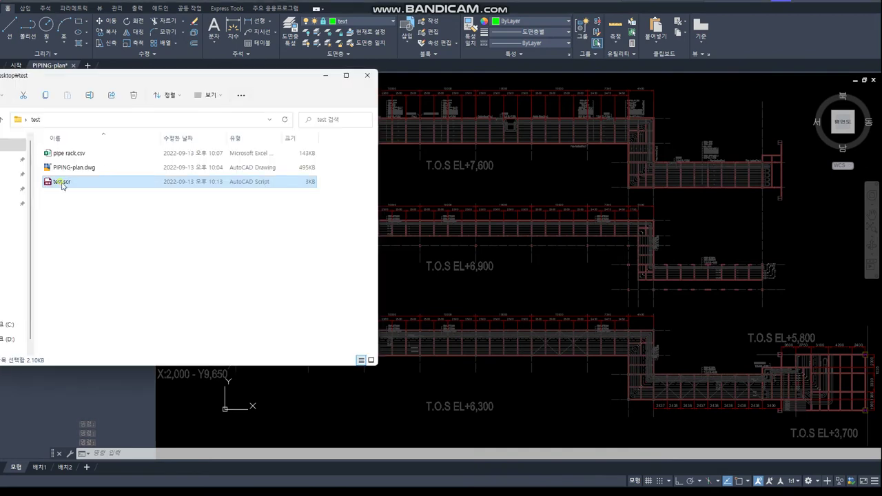
{"action": "left_click_drag", "start_coordinate": [61, 186], "coordinate": [462, 312]}
{"action": "scroll", "coordinate": [321, 366], "scroll_direction": "up", "scroll_amount": 3}
{"action": "scroll", "coordinate": [255, 342], "scroll_direction": "up", "scroll_amount": 5}
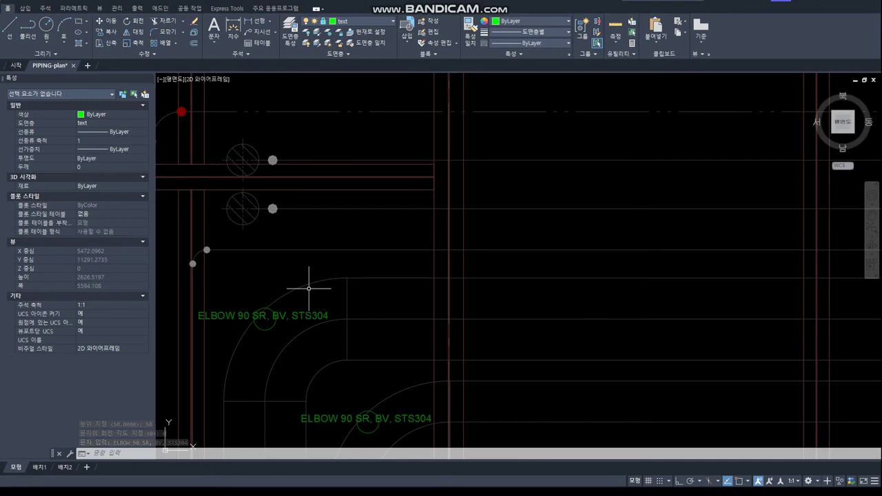
{"action": "type", "text": "LAYER"}
{"action": "key", "text": "Return"}
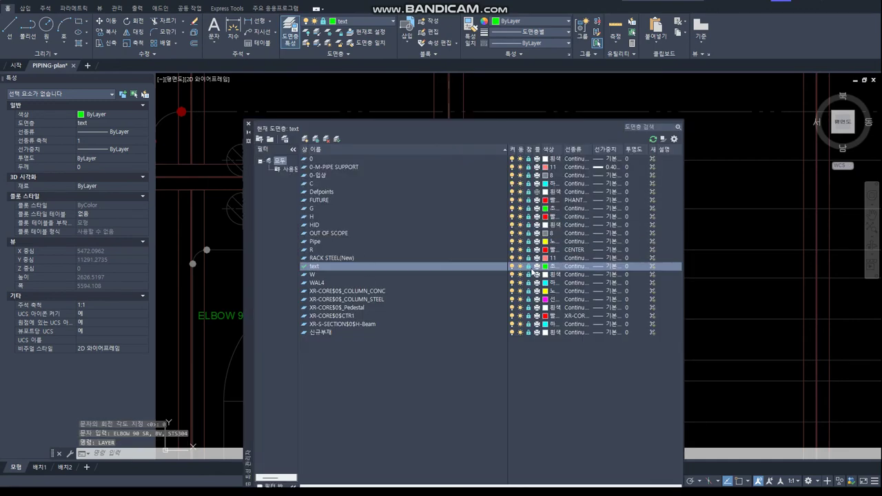
{"action": "left_click", "coordinate": [248, 126]}
Zoom around the plan to inspect the green circles and ELBOW 90 SR, BV, STS304 labels
{"action": "scroll", "coordinate": [315, 302], "scroll_direction": "down", "scroll_amount": 5}
{"action": "scroll", "coordinate": [299, 301], "scroll_direction": "up", "scroll_amount": 2}
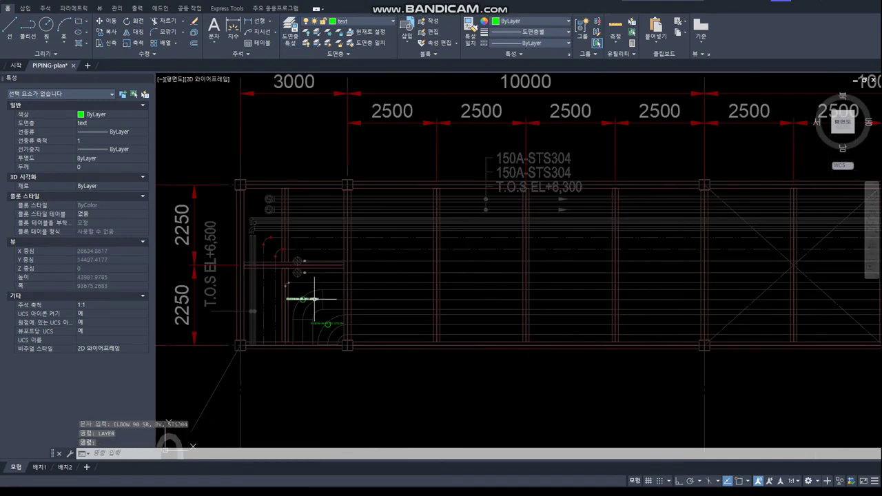
{"action": "scroll", "coordinate": [309, 302], "scroll_direction": "up", "scroll_amount": 2}
{"action": "scroll", "coordinate": [309, 301], "scroll_direction": "down", "scroll_amount": 5}
{"action": "scroll", "coordinate": [290, 264], "scroll_direction": "up", "scroll_amount": 3}
{"action": "scroll", "coordinate": [437, 311], "scroll_direction": "up", "scroll_amount": 3}
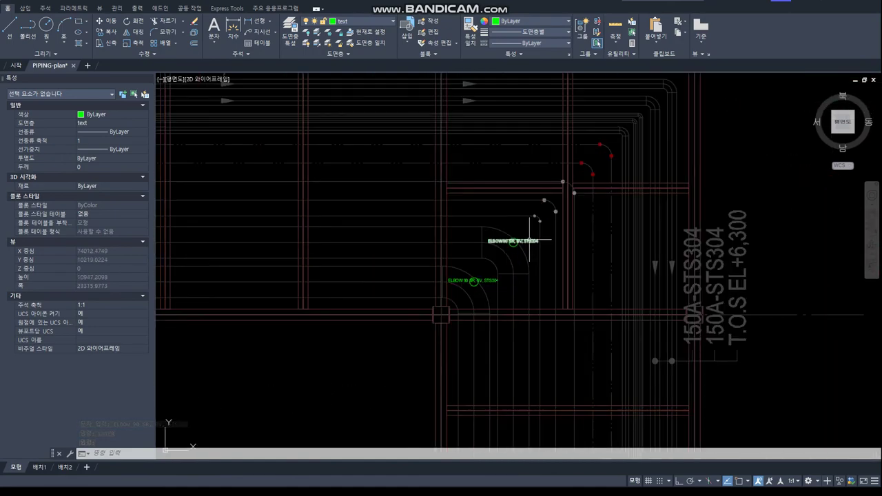
{"action": "scroll", "coordinate": [427, 297], "scroll_direction": "down", "scroll_amount": 3}
{"action": "scroll", "coordinate": [410, 265], "scroll_direction": "up", "scroll_amount": 3}
{"action": "scroll", "coordinate": [410, 265], "scroll_direction": "down", "scroll_amount": 5}
{"action": "scroll", "coordinate": [407, 252], "scroll_direction": "up", "scroll_amount": 5}
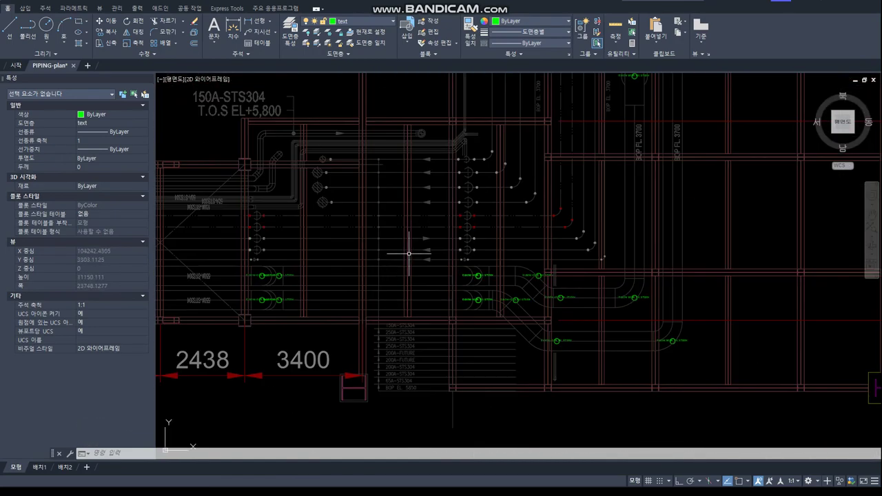
{"action": "scroll", "coordinate": [595, 177], "scroll_direction": "down", "scroll_amount": 2}
{"action": "scroll", "coordinate": [566, 251], "scroll_direction": "up", "scroll_amount": 2}
{"action": "scroll", "coordinate": [449, 305], "scroll_direction": "down", "scroll_amount": 2}
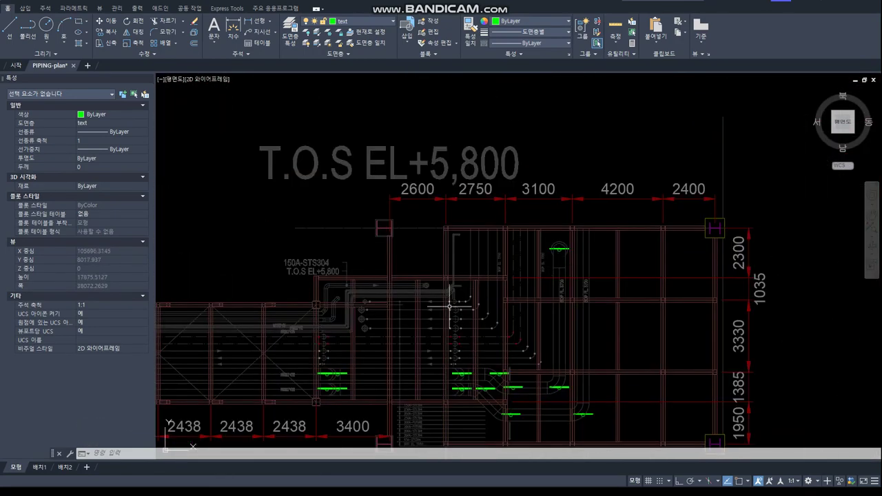
{"action": "scroll", "coordinate": [449, 306], "scroll_direction": "down", "scroll_amount": 5}
{"action": "scroll", "coordinate": [449, 305], "scroll_direction": "up", "scroll_amount": 2}
{"action": "scroll", "coordinate": [434, 350], "scroll_direction": "up", "scroll_amount": 5}
{"action": "scroll", "coordinate": [453, 305], "scroll_direction": "down", "scroll_amount": 2}
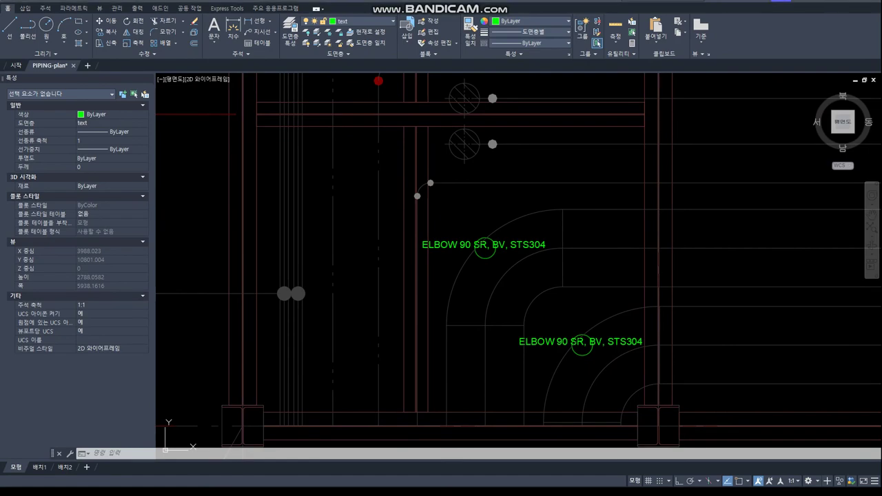
Restore the Excel pipe rack sheet over the drawing, select M55, and reopen test.scr in Notepad
{"action": "key", "text": "alt+Tab"}
{"action": "double_click", "coordinate": [558, 4]}
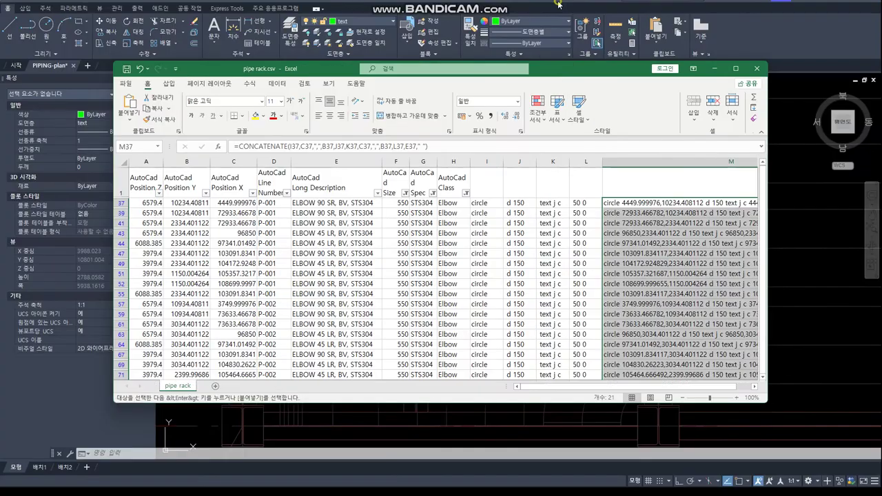
{"action": "left_click_drag", "start_coordinate": [482, 60], "coordinate": [397, 55]}
{"action": "left_click", "coordinate": [550, 281]}
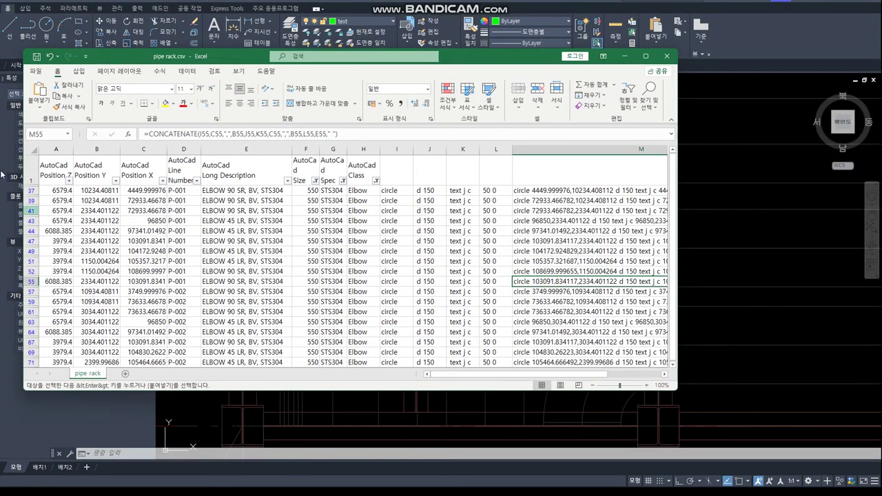
{"action": "key", "text": "alt+Tab"}
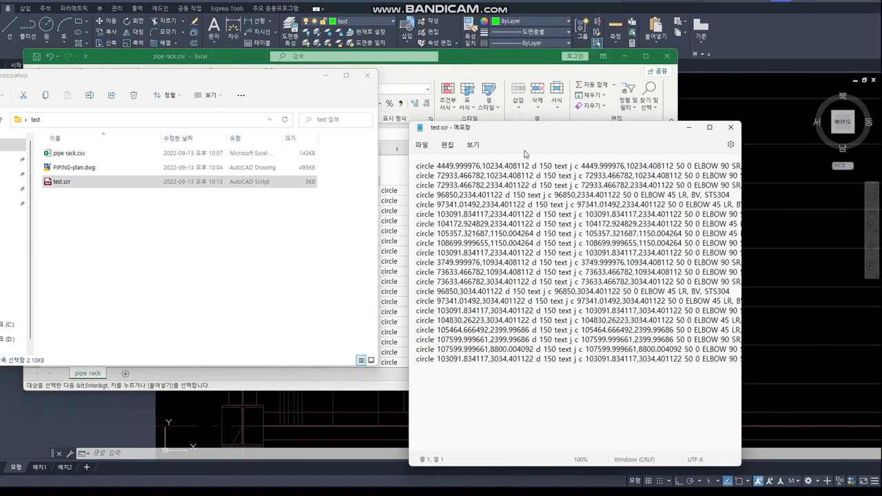
{"action": "left_click_drag", "start_coordinate": [552, 122], "coordinate": [186, 136]}
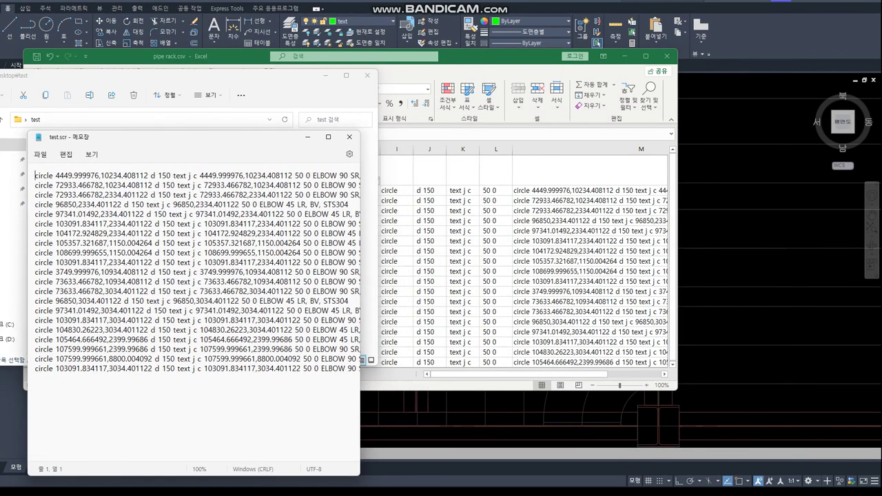